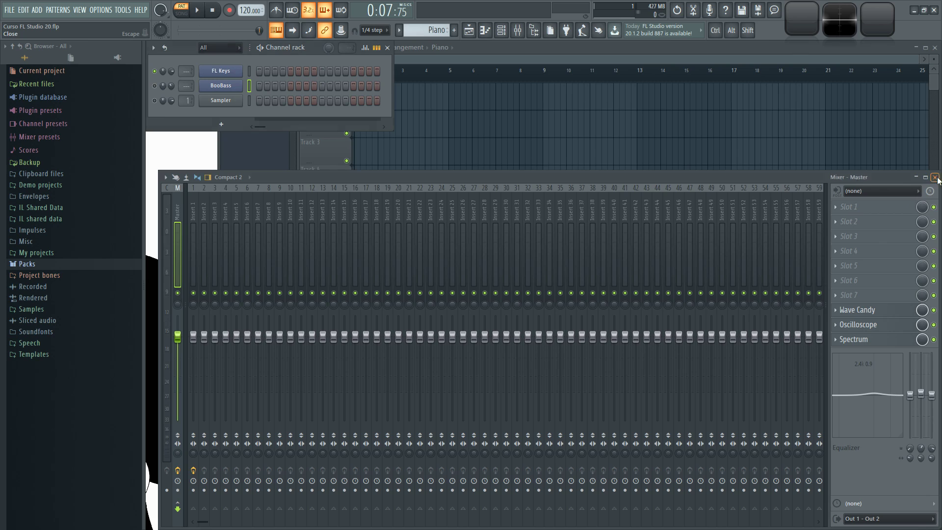
# Close the playlist, then unmute the BooBass and Sampler channels with the mixer shown
pyautogui.click(934, 47)
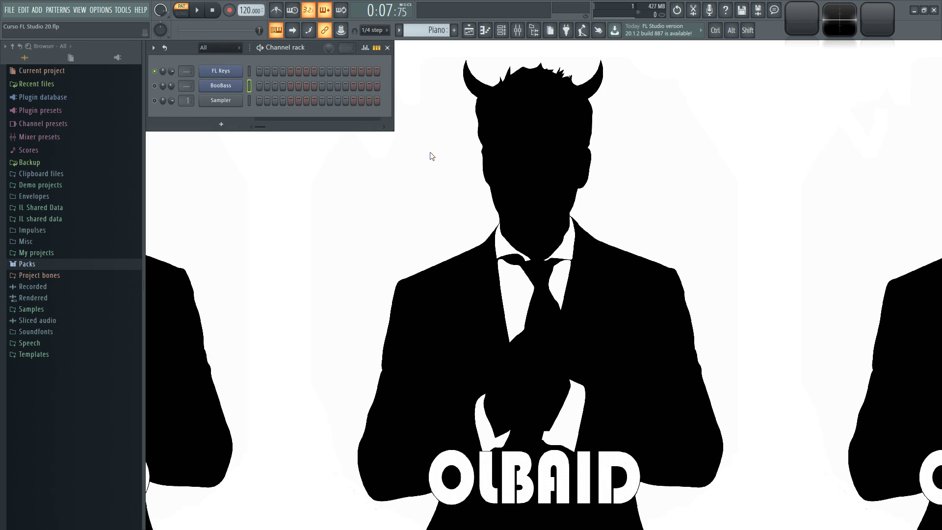
pyautogui.moveTo(154, 85); pyautogui.dragTo(154, 100)
pyautogui.press('F9')
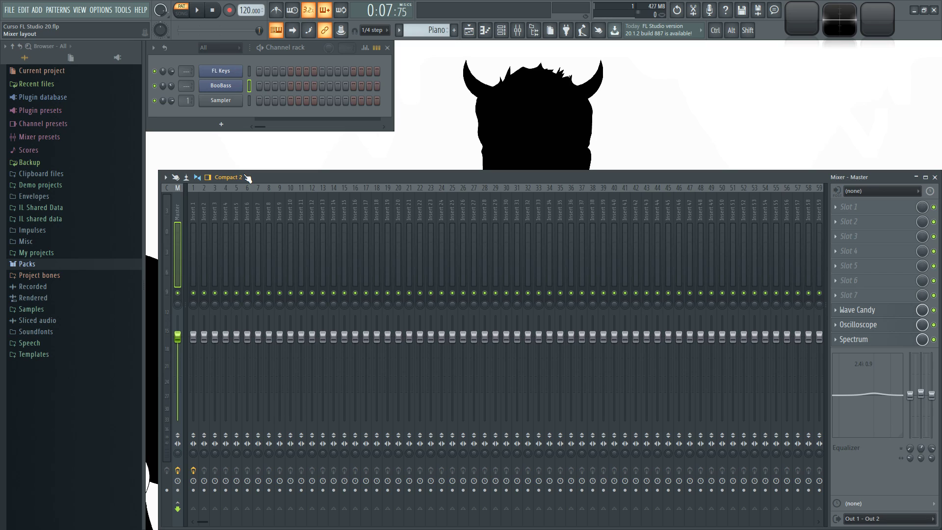
# Insert a Patcher channel directly above the Sampler channel and enlarge its plugin window
pyautogui.rightClick(231, 102)
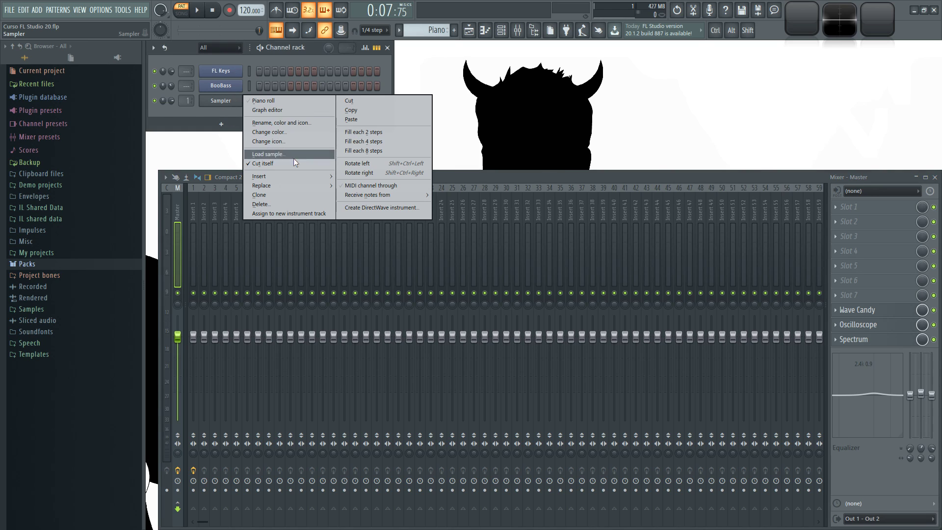
pyautogui.moveTo(298, 177)
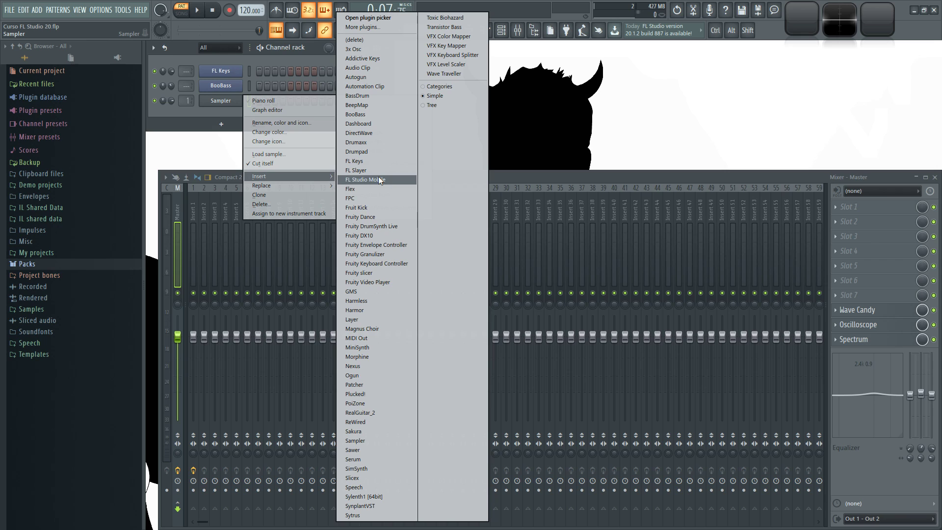
pyautogui.click(363, 385)
pyautogui.moveTo(326, 121); pyautogui.dragTo(440, 73)
pyautogui.moveTo(585, 322); pyautogui.dragTo(803, 402)
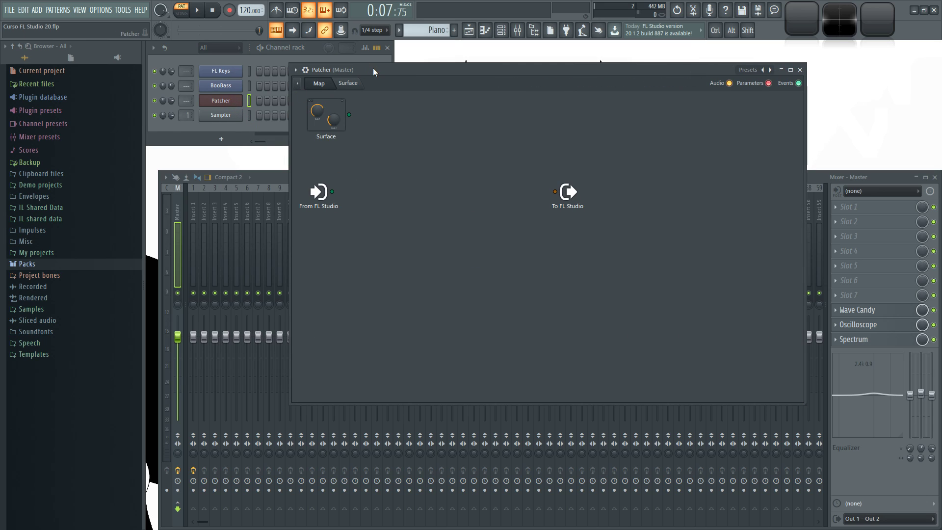
pyautogui.moveTo(372, 69); pyautogui.dragTo(356, 72)
# Load Patcher into effect slot 1 of mixer track Insert 2, enlarge its window and close it
pyautogui.click(793, 182)
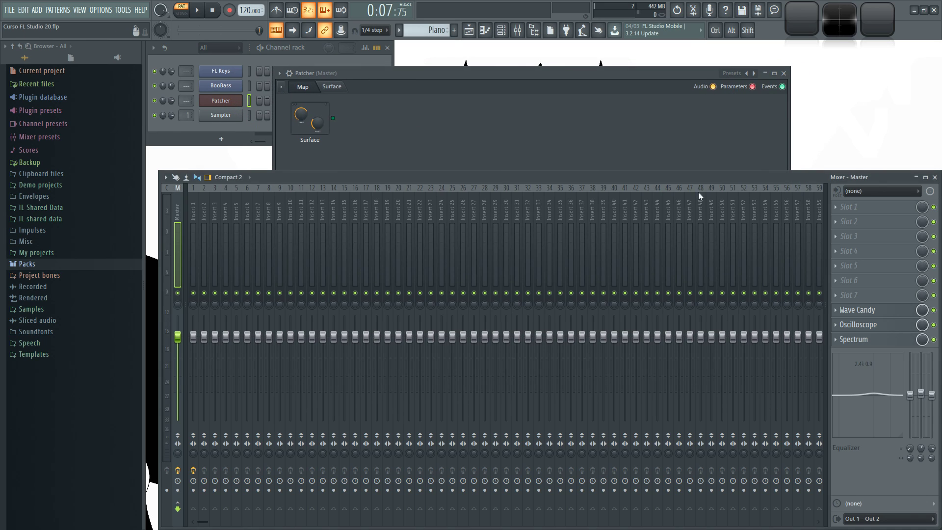
pyautogui.click(258, 210)
pyautogui.click(195, 203)
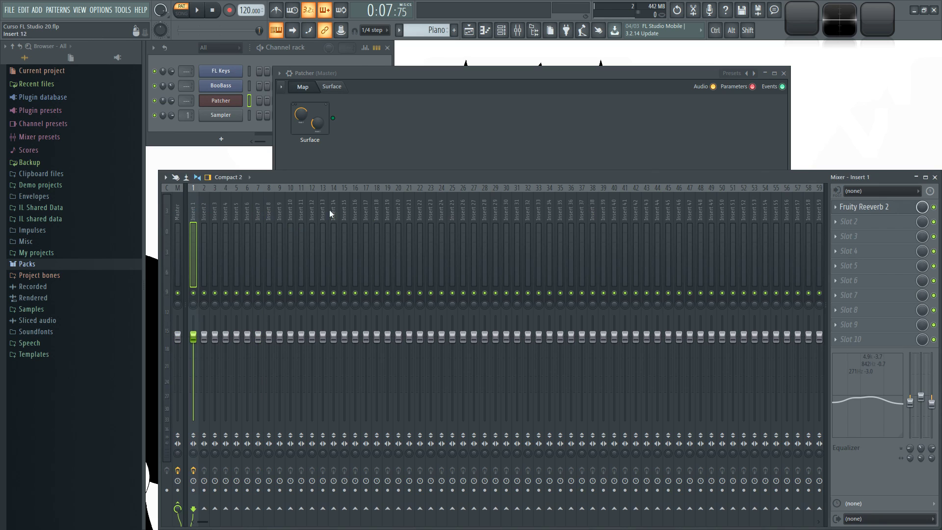
pyautogui.click(210, 206)
pyautogui.click(204, 210)
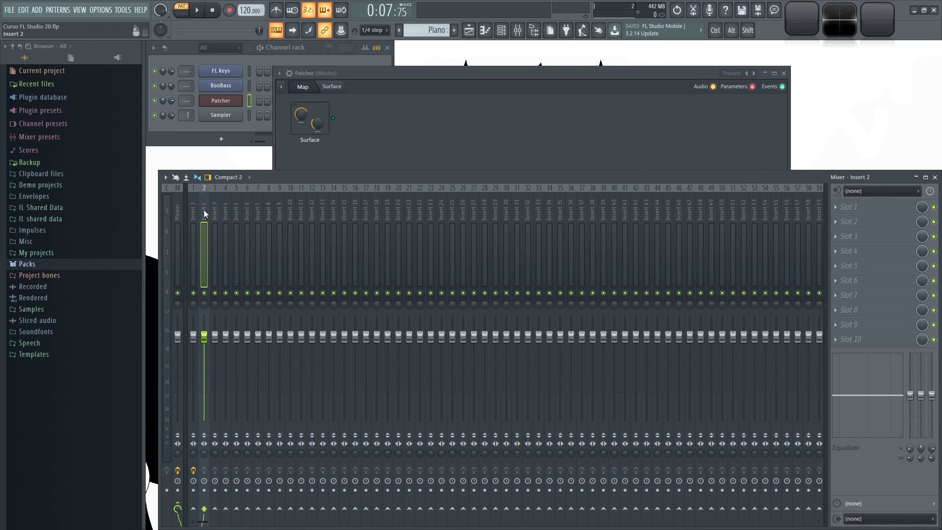
pyautogui.click(836, 207)
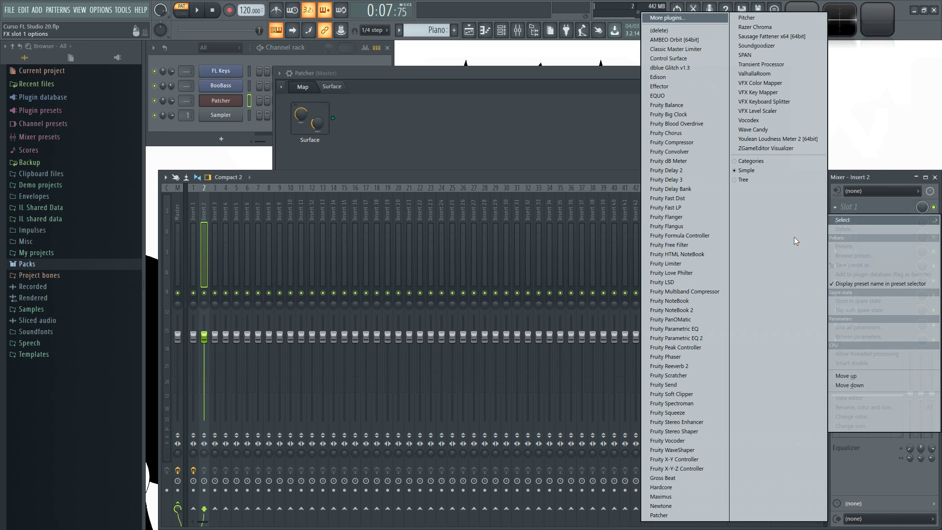
pyautogui.click(658, 515)
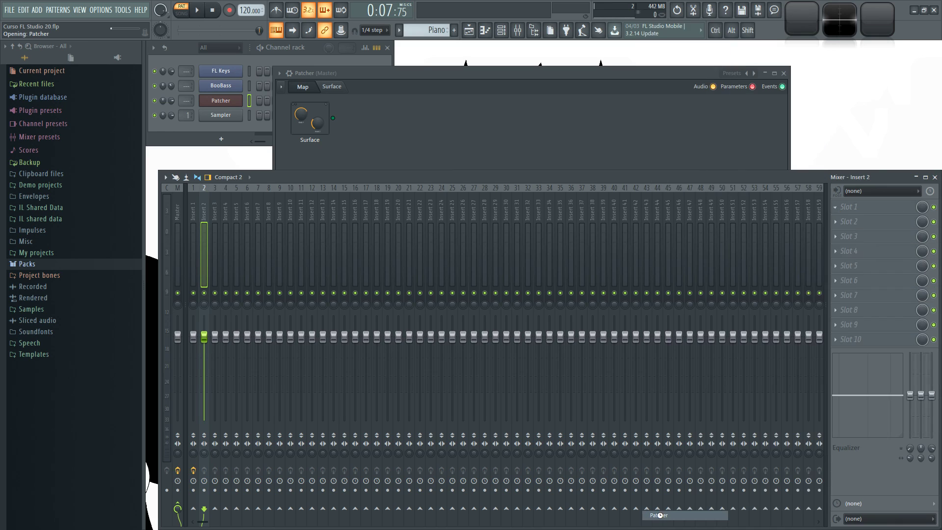
pyautogui.moveTo(399, 157); pyautogui.dragTo(399, 160)
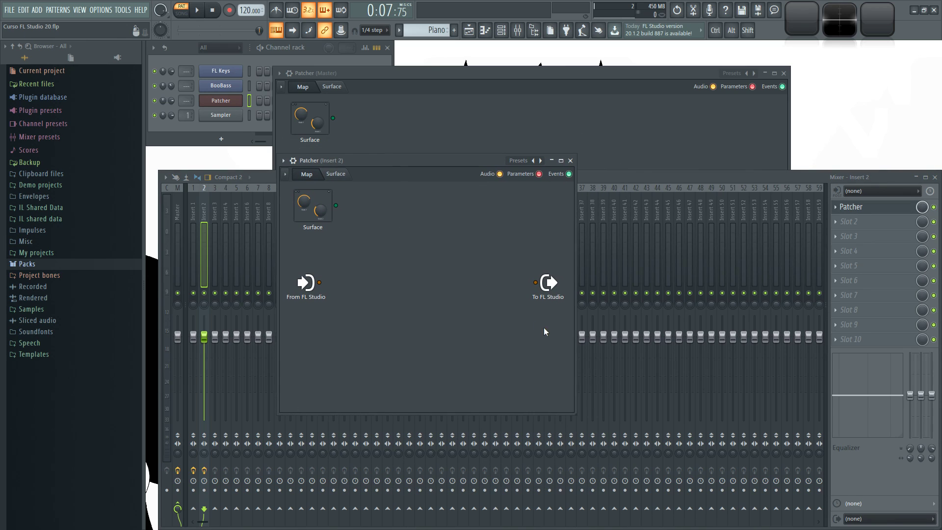
pyautogui.moveTo(574, 412); pyautogui.dragTo(798, 477)
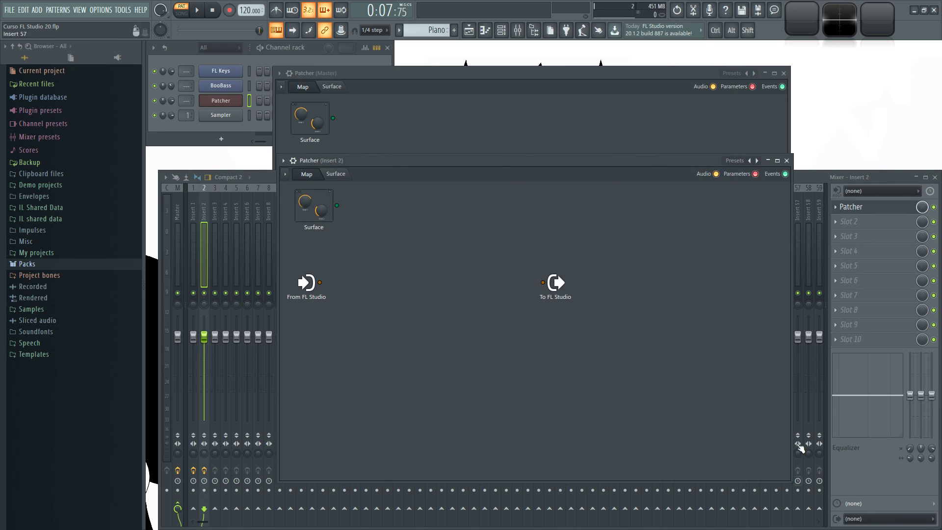
pyautogui.click(787, 161)
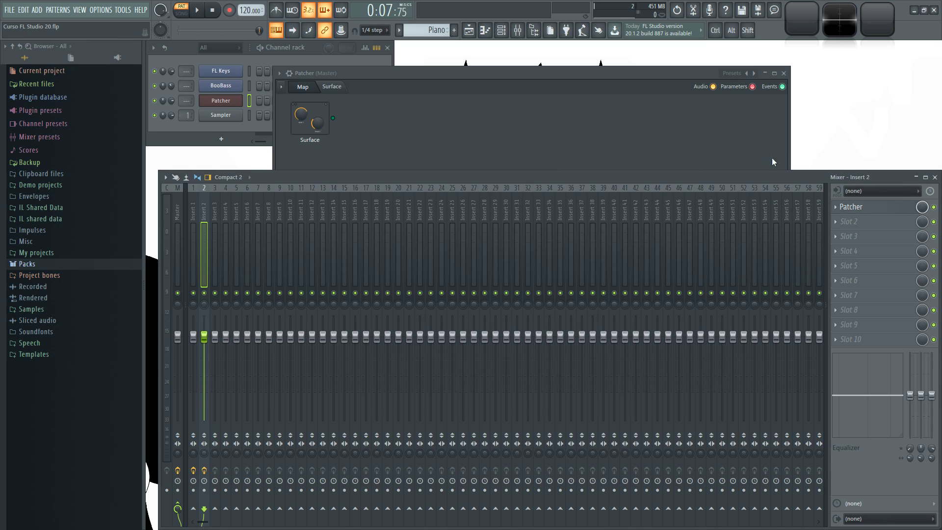
# In the Patcher channel's map, move the To FL Studio module much farther away from From FL Studio
pyautogui.moveTo(490, 72); pyautogui.dragTo(486, 106)
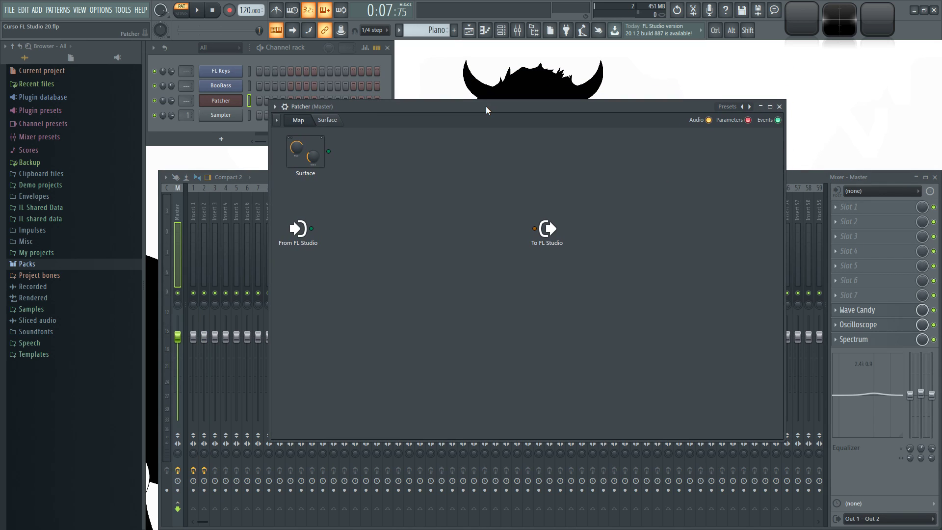
pyautogui.moveTo(555, 239); pyautogui.dragTo(760, 261)
pyautogui.moveTo(536, 106); pyautogui.dragTo(481, 149)
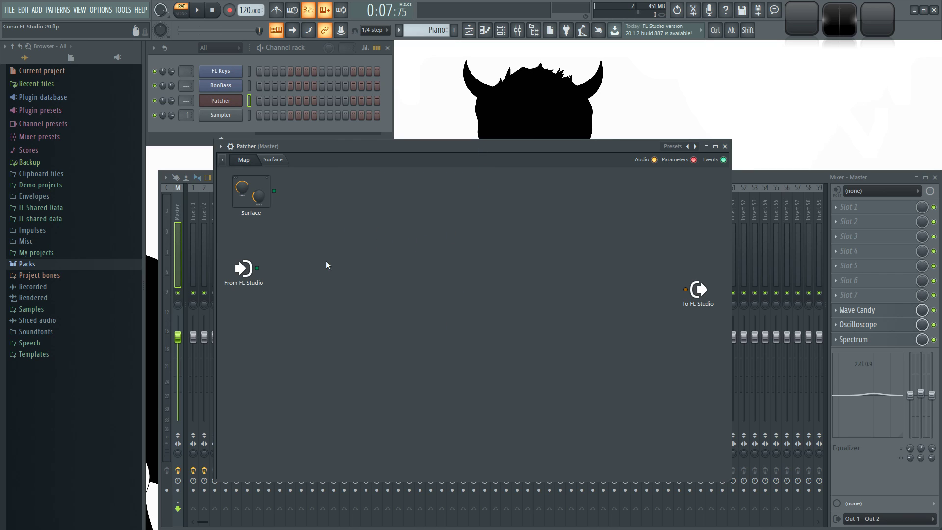
# Compare the generators and effects that can be added inside Patcher with the instruments that can be inserted in the channel rack
pyautogui.rightClick(395, 232)
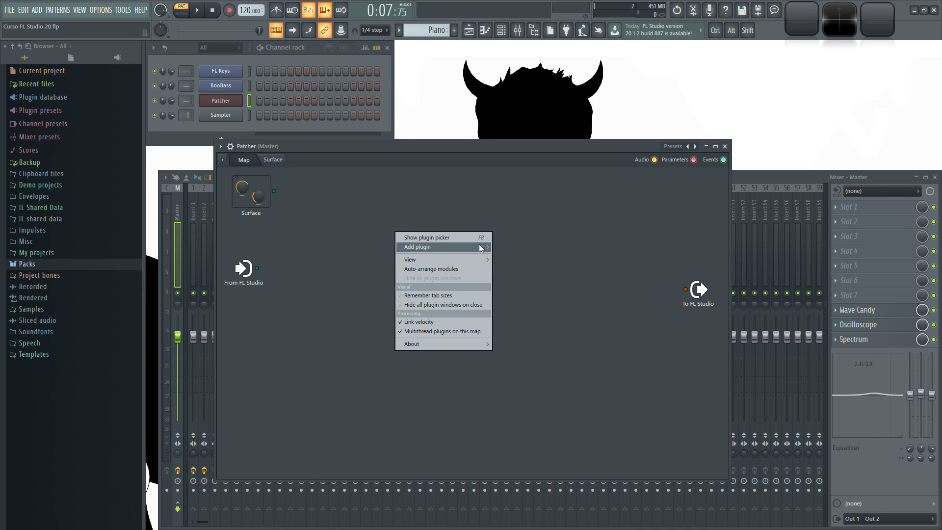
pyautogui.moveTo(474, 246)
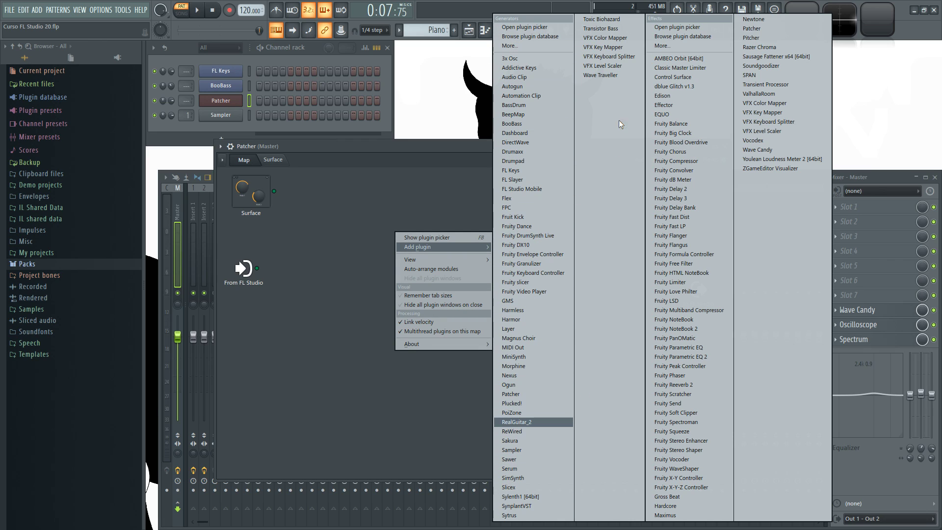
pyautogui.click(276, 61)
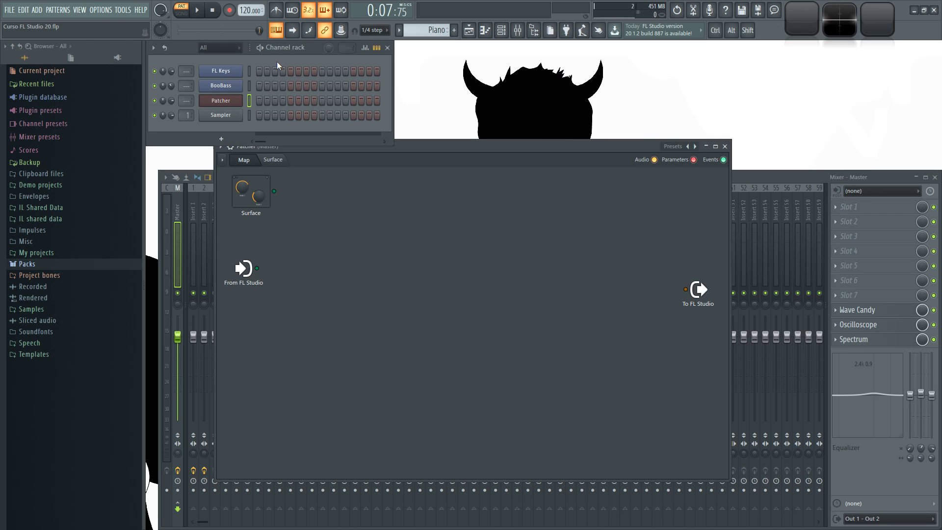
pyautogui.rightClick(222, 73)
pyautogui.moveTo(279, 137)
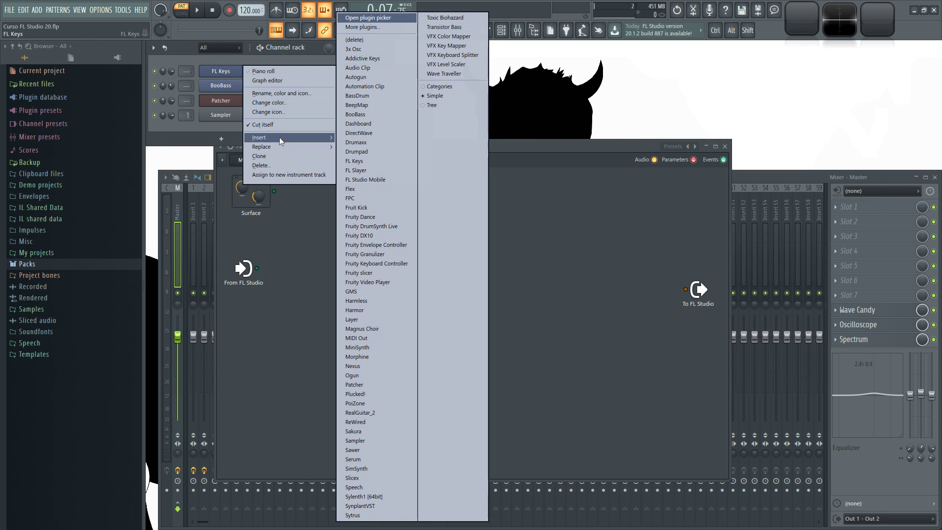
pyautogui.click(530, 143)
pyautogui.rightClick(479, 240)
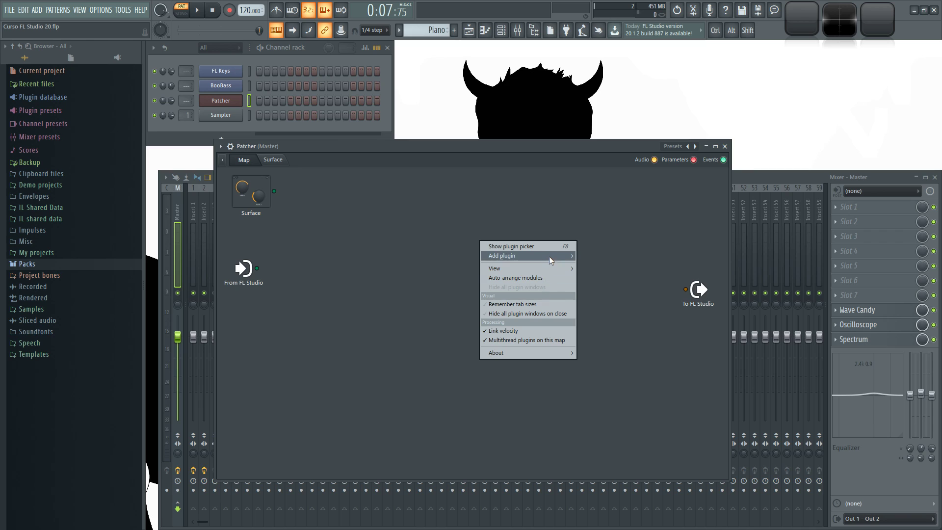
pyautogui.moveTo(551, 255)
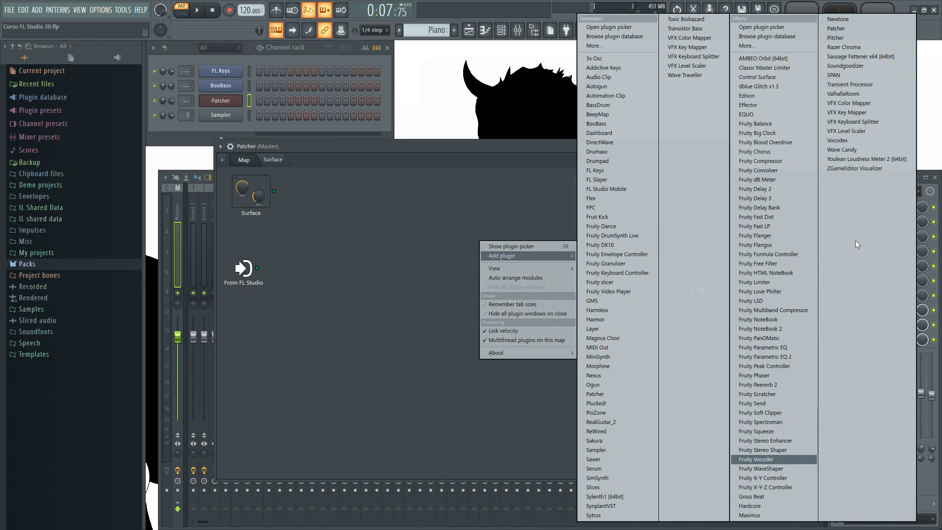
pyautogui.click(428, 186)
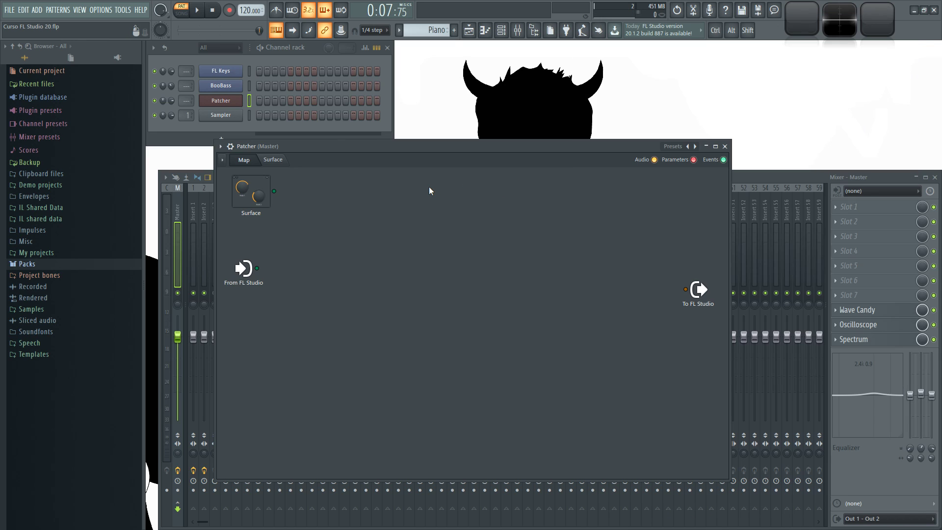
# Switch to the Patcher on mixer track Insert 2 and move its To FL Studio module farther away from From FL Studio
pyautogui.moveTo(423, 146); pyautogui.dragTo(486, 104)
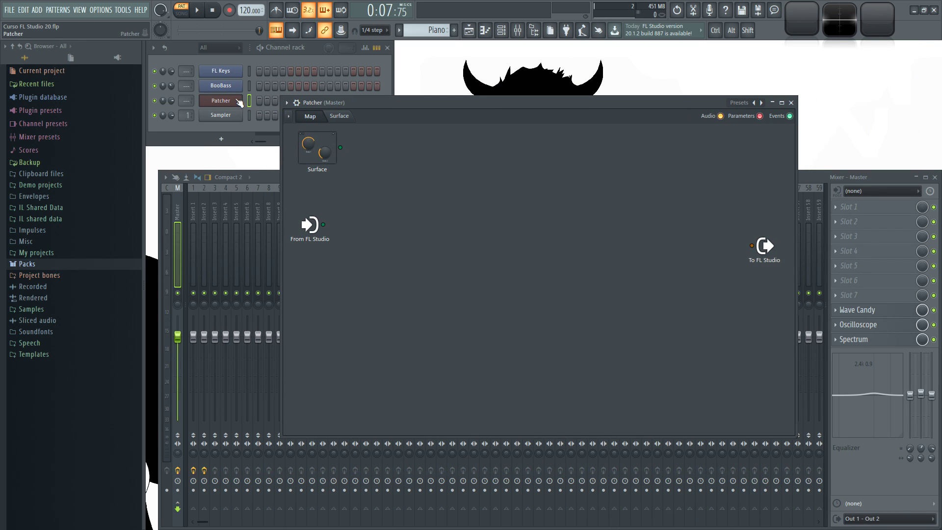
pyautogui.click(790, 103)
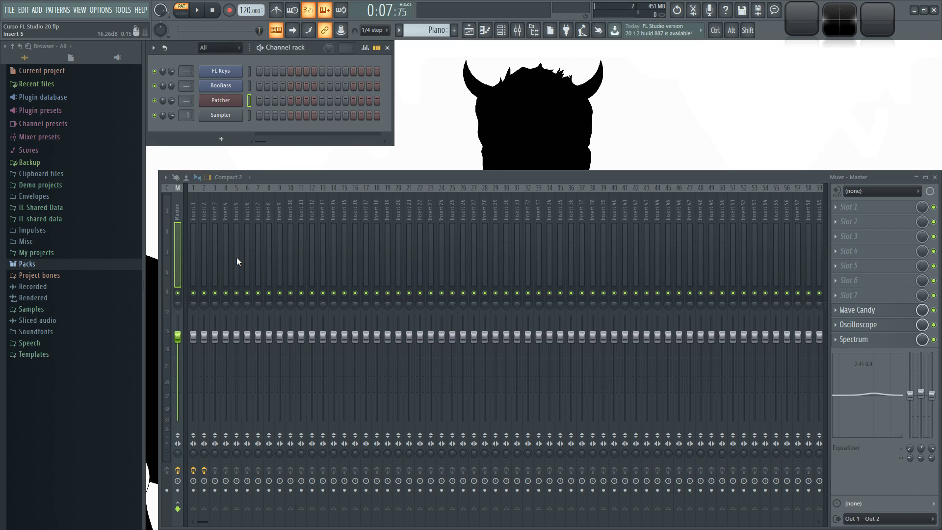
pyautogui.click(202, 211)
pyautogui.click(849, 207)
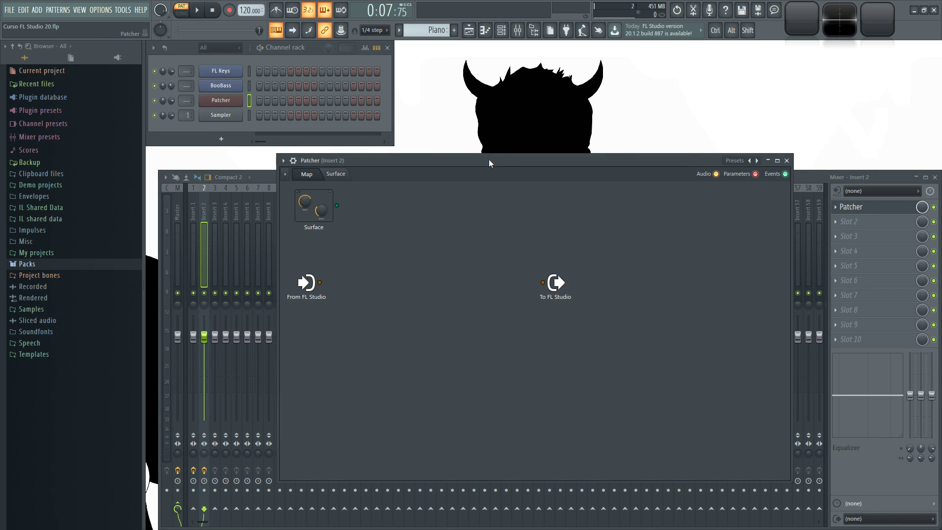
pyautogui.moveTo(488, 159); pyautogui.dragTo(463, 138)
pyautogui.moveTo(530, 265); pyautogui.dragTo(720, 260)
# Add FL Keys to the Insert 2 Patcher map, place it between the input and output modules, and close the window
pyautogui.rightClick(414, 267)
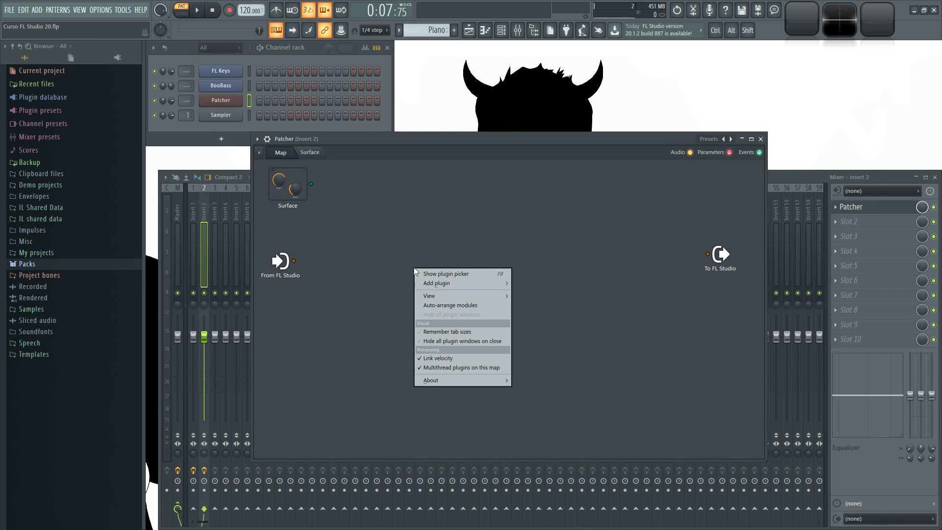
pyautogui.moveTo(470, 284)
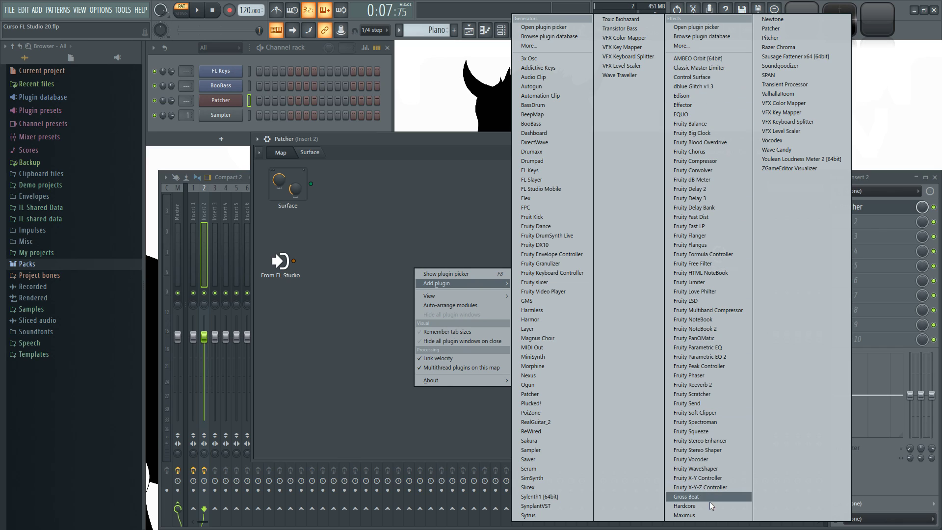
pyautogui.click(552, 174)
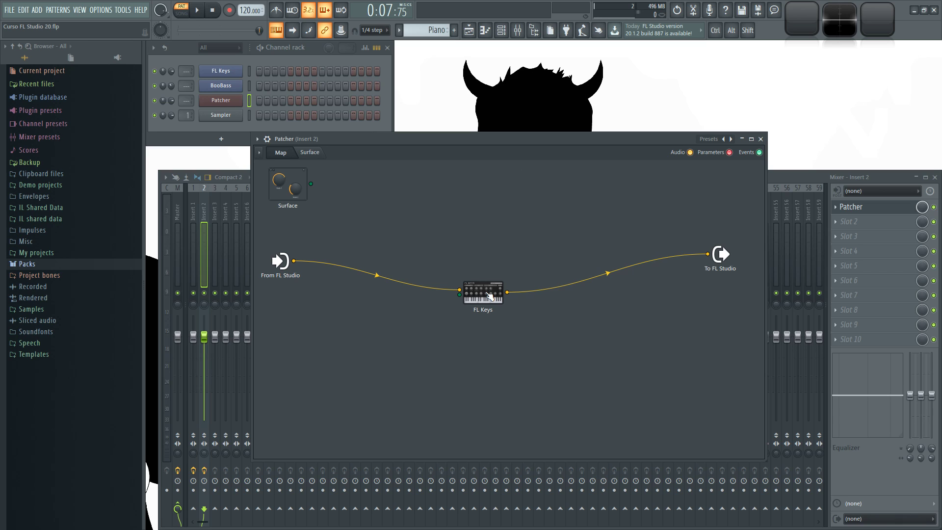
pyautogui.moveTo(487, 297); pyautogui.dragTo(495, 288)
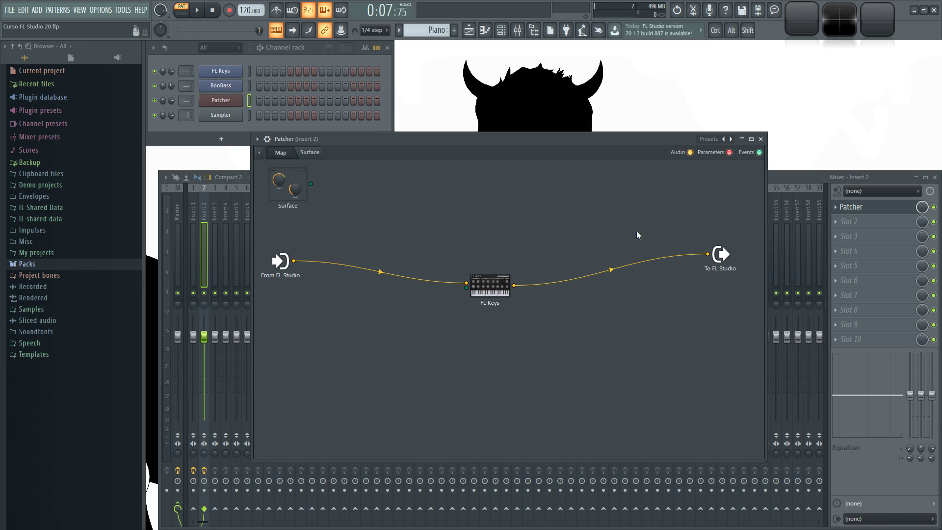
pyautogui.click(760, 140)
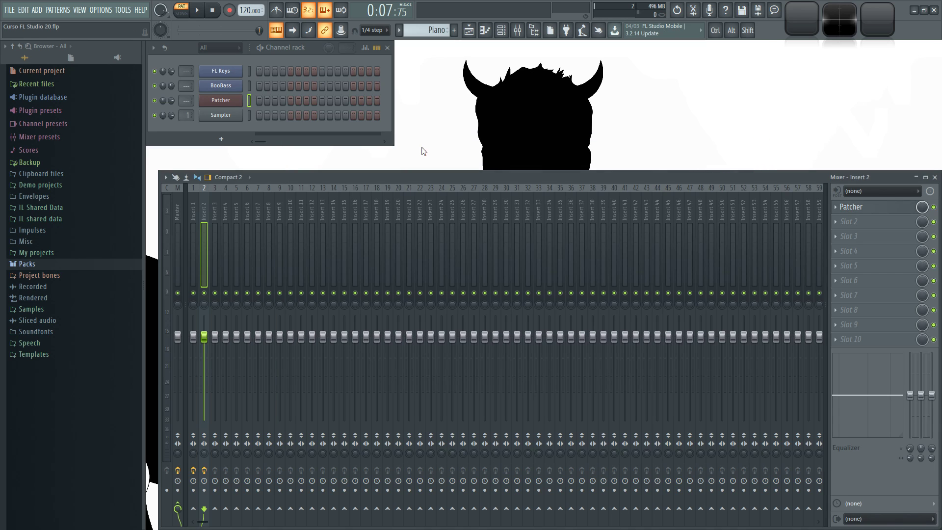
# Reopen the Patcher channel from the channel rack and add the FL Keys generator to its map
pyautogui.click(232, 102)
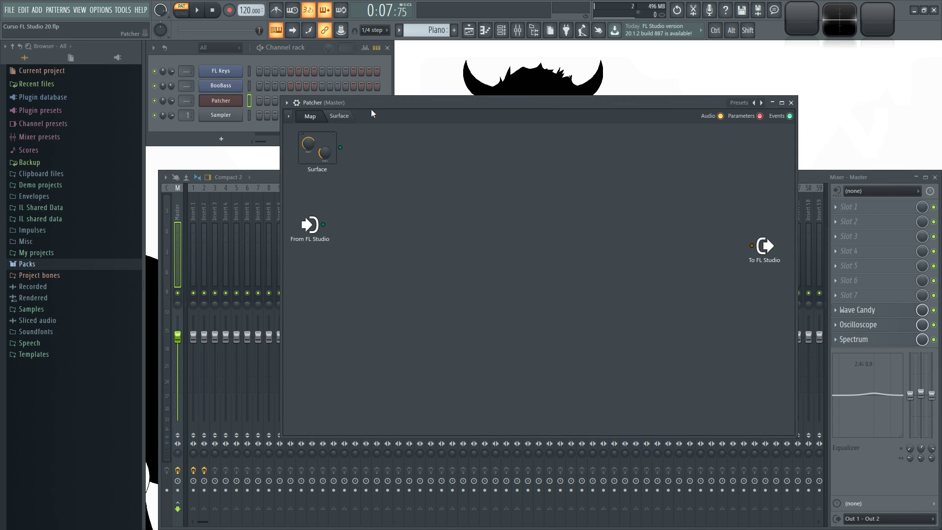
pyautogui.moveTo(493, 101); pyautogui.dragTo(472, 113)
pyautogui.rightClick(454, 168)
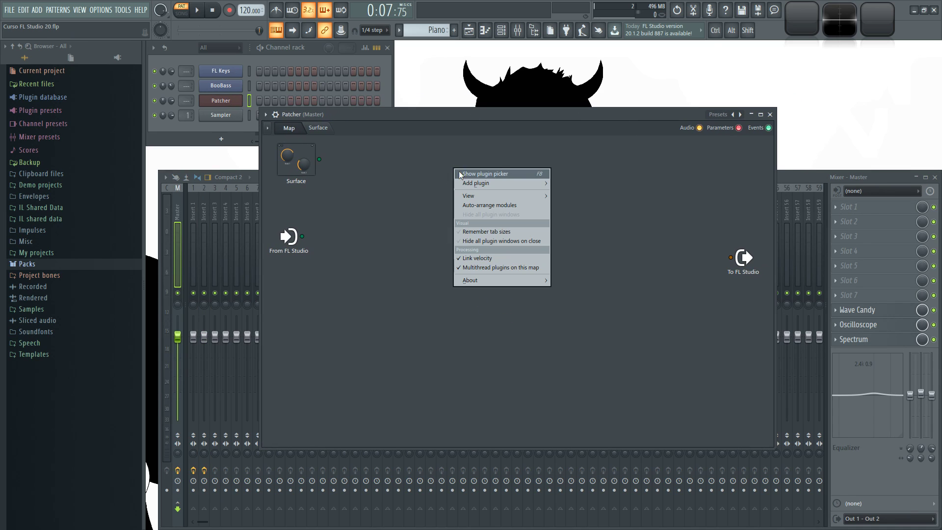
pyautogui.moveTo(522, 184)
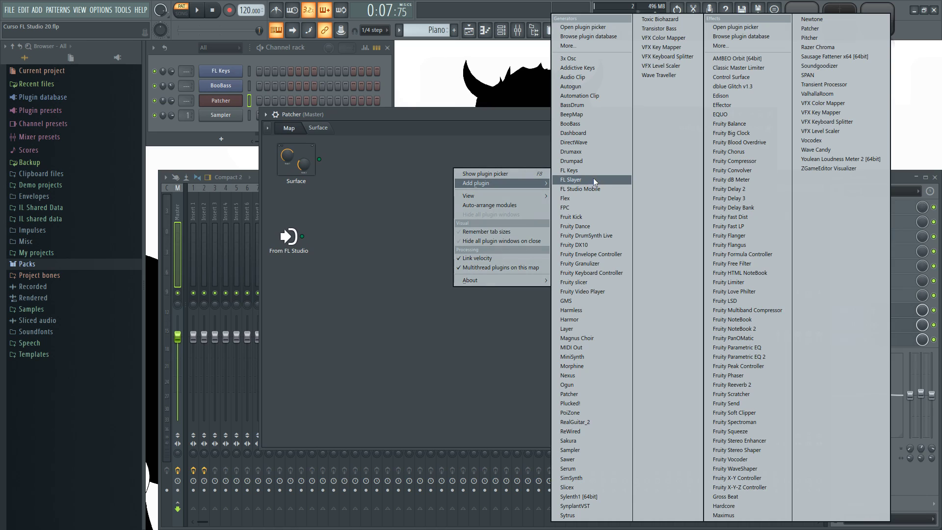
pyautogui.click(585, 170)
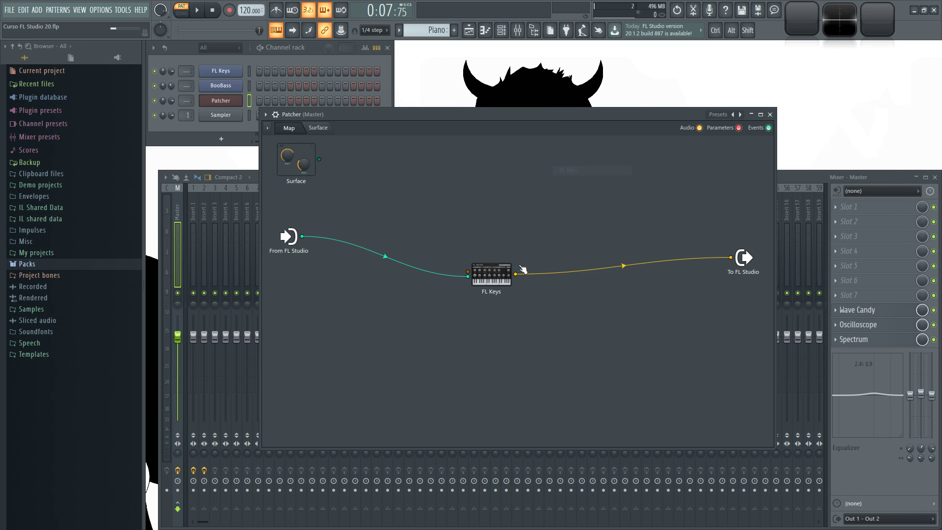
# Add the BooBass generator to the Patcher map, place it below FL Keys, and reposition the Patcher window below the channel rack
pyautogui.rightClick(445, 323)
pyautogui.moveTo(514, 331)
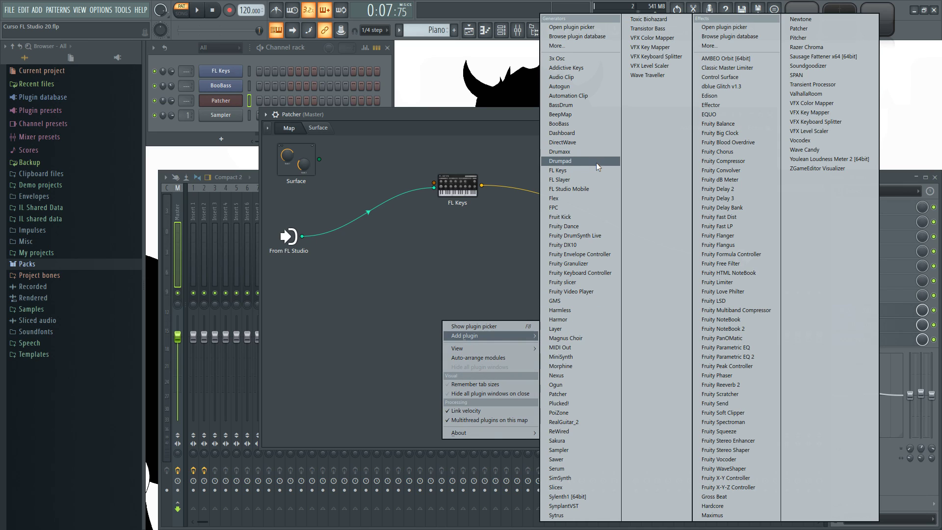
pyautogui.click(567, 124)
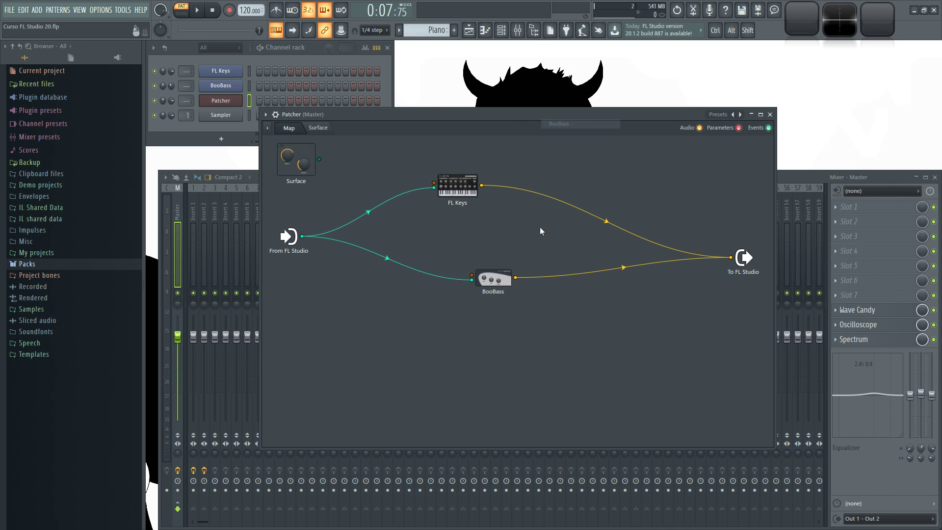
pyautogui.moveTo(494, 284); pyautogui.dragTo(448, 313)
pyautogui.moveTo(347, 114); pyautogui.dragTo(323, 143)
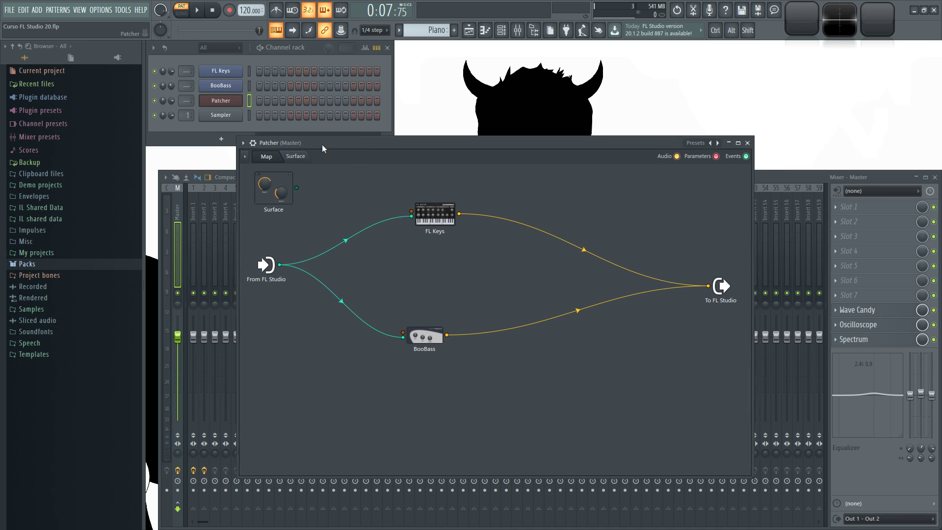
pyautogui.click(251, 100)
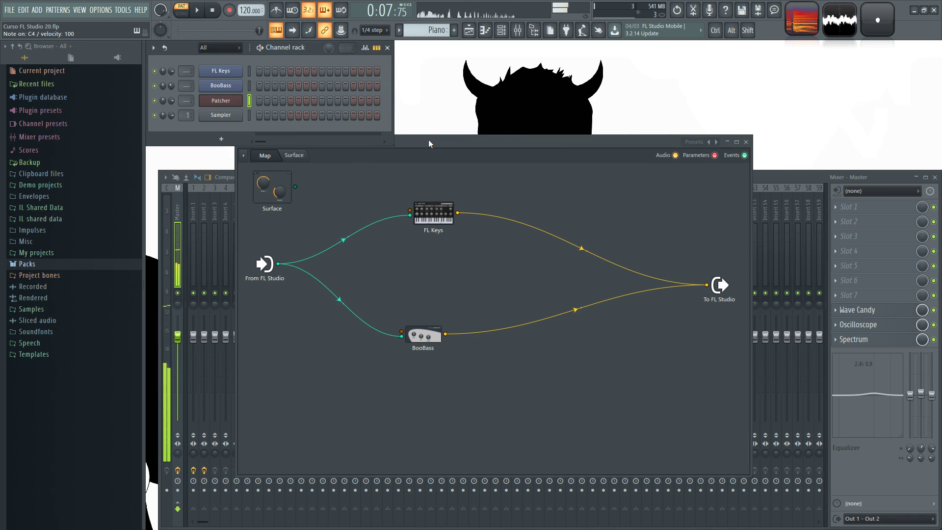
pyautogui.moveTo(427, 142); pyautogui.dragTo(434, 137)
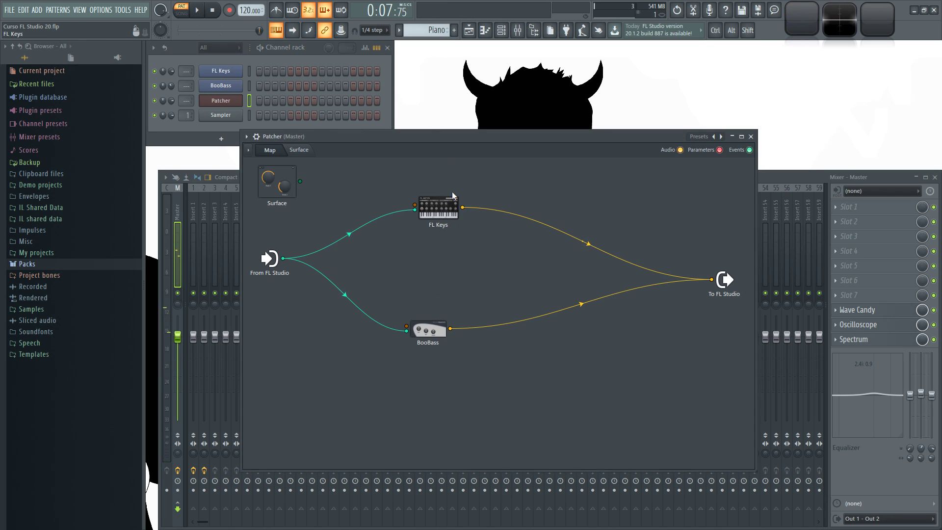
# Move FL Keys and BooBass well apart and closer to the From FL Studio module
pyautogui.moveTo(435, 339); pyautogui.dragTo(407, 367)
pyautogui.moveTo(438, 207); pyautogui.dragTo(432, 191)
pyautogui.moveTo(399, 357); pyautogui.dragTo(348, 421)
pyautogui.moveTo(439, 189); pyautogui.dragTo(386, 199)
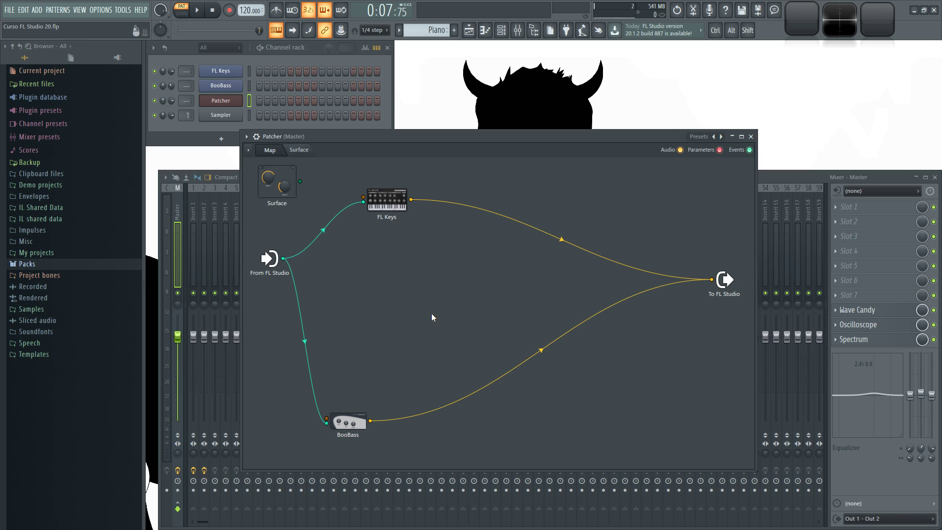
pyautogui.moveTo(349, 421); pyautogui.dragTo(381, 392)
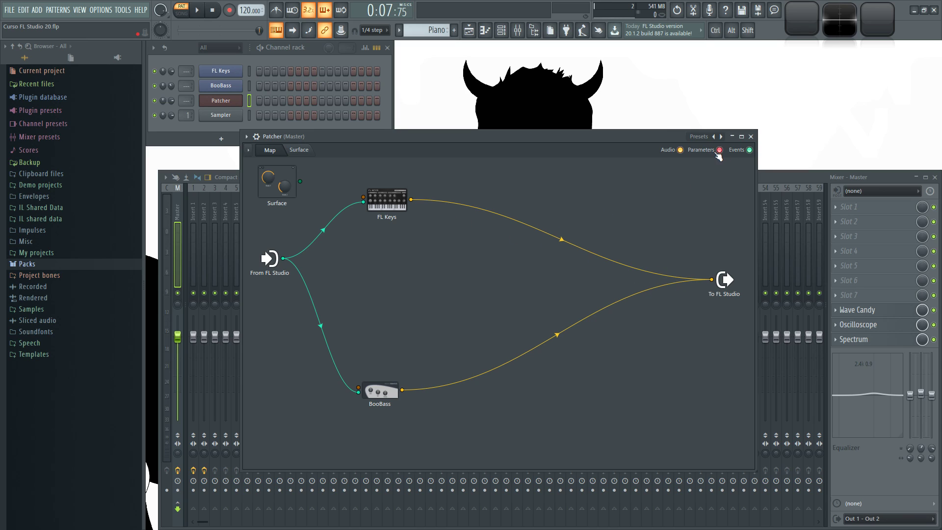
pyautogui.moveTo(392, 206); pyautogui.dragTo(361, 203)
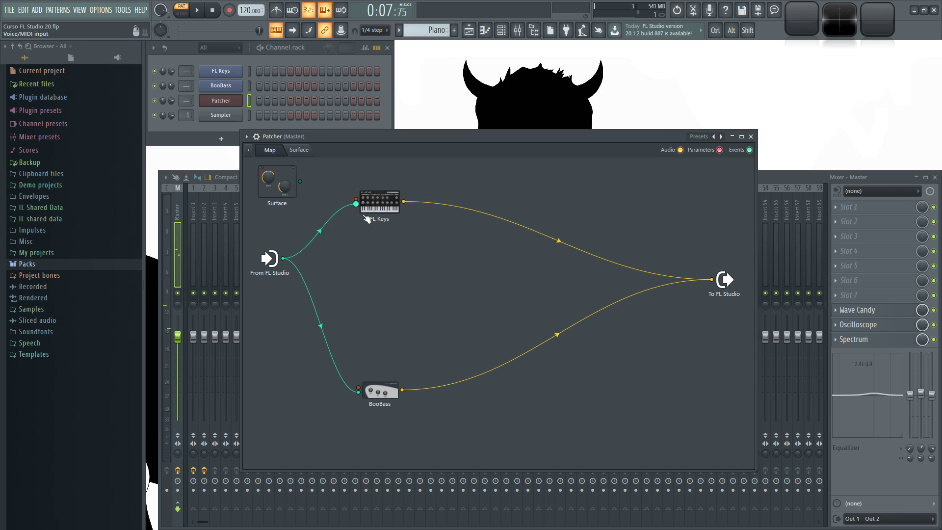
# Add the Harmless generator to the map and place it between FL Keys and BooBass
pyautogui.rightClick(384, 276)
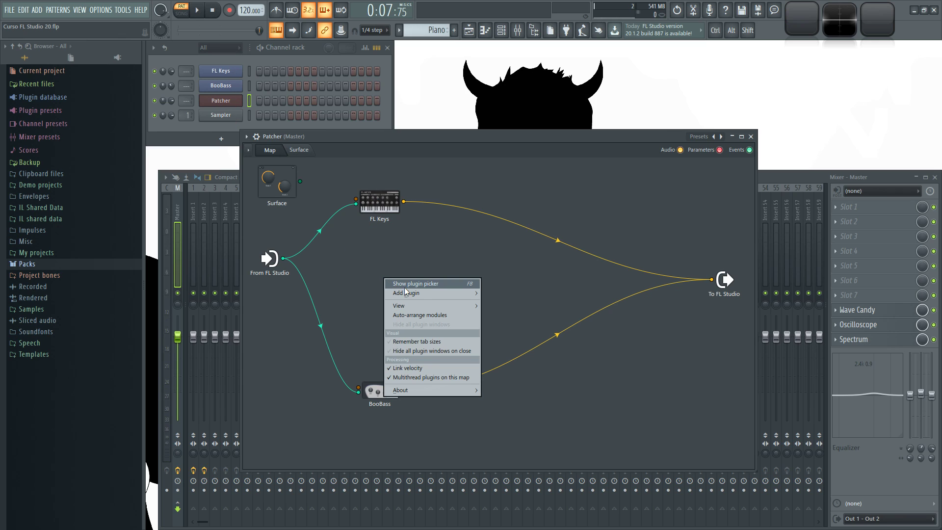
pyautogui.moveTo(423, 293)
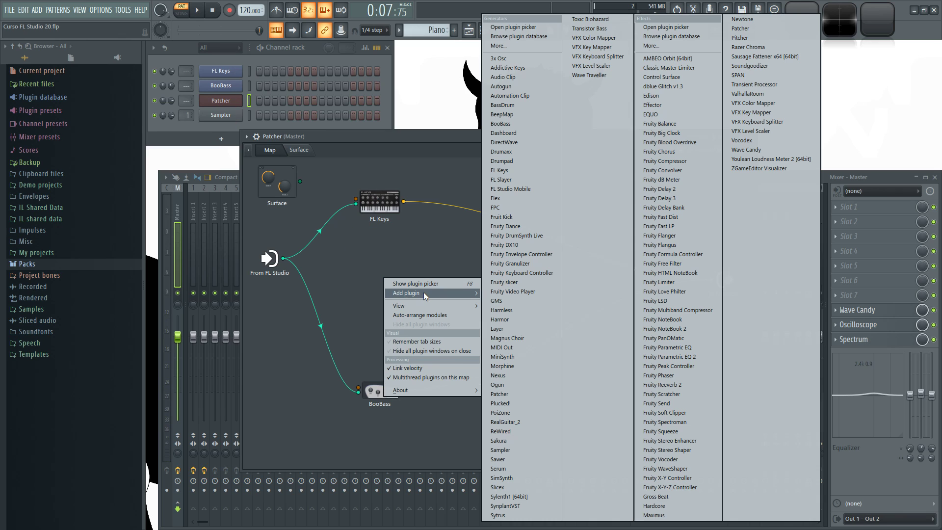
pyautogui.click(527, 310)
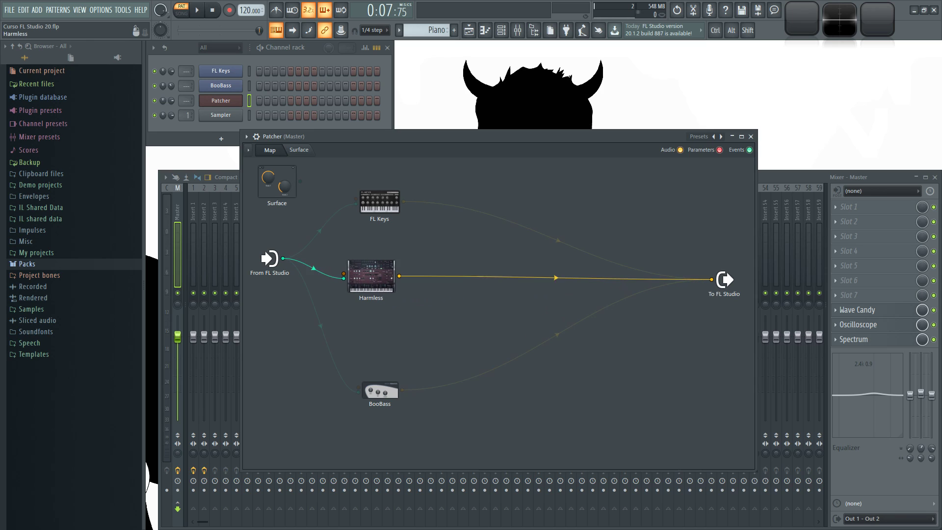
pyautogui.moveTo(357, 272); pyautogui.dragTo(403, 280)
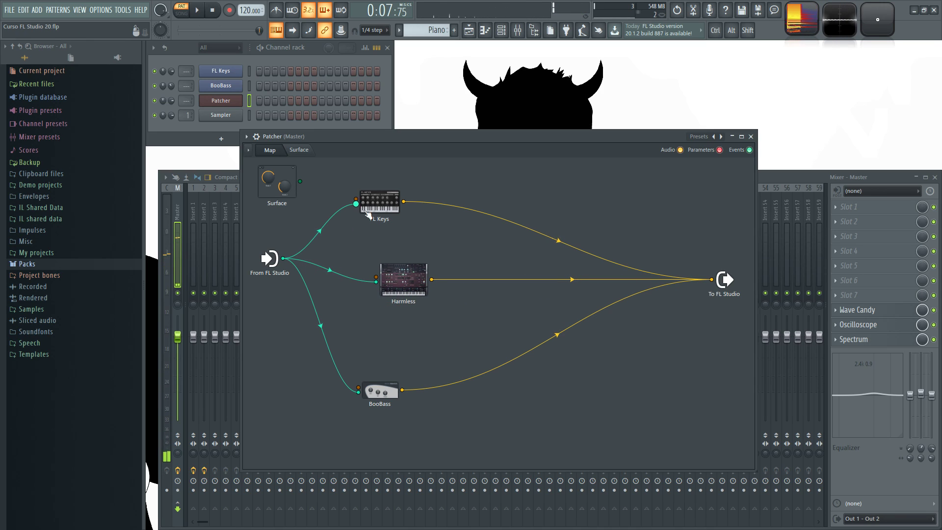
pyautogui.moveTo(403, 388); pyautogui.dragTo(396, 412)
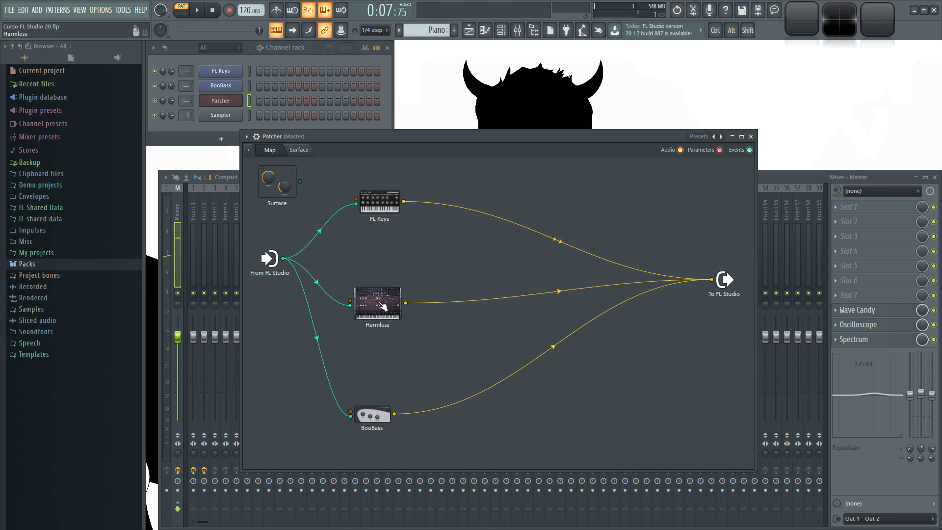
# Open Harmless, lower its volume, load the Keyboards preset Basic Organ NUC, and close the plugin
pyautogui.click(385, 295)
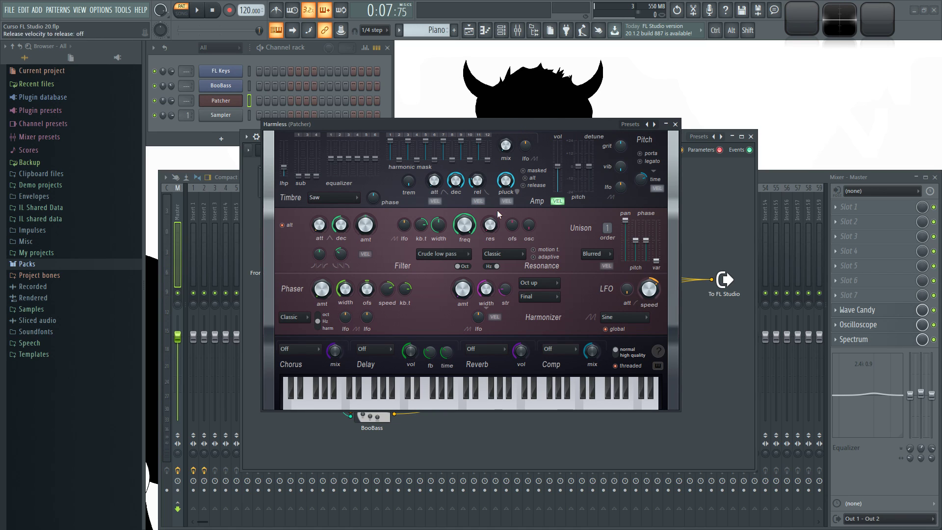
pyautogui.moveTo(557, 167); pyautogui.dragTo(557, 185)
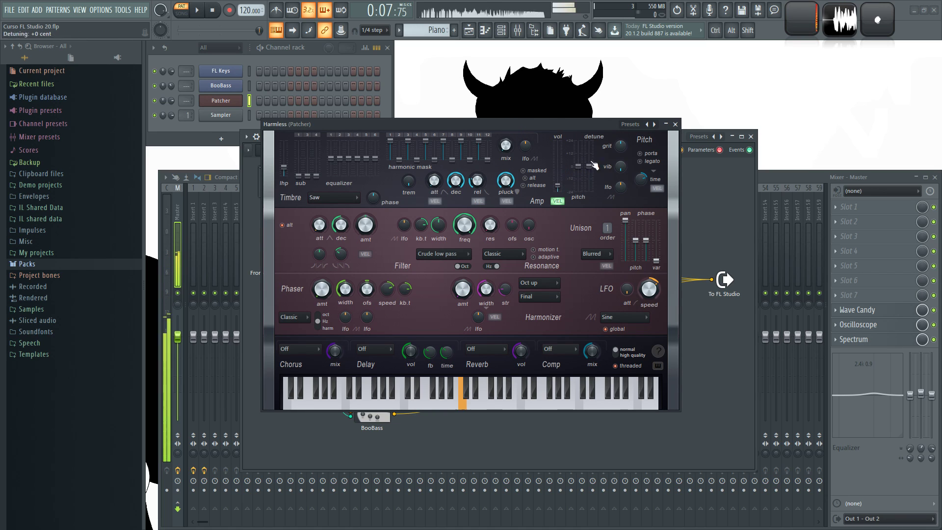
pyautogui.click(630, 124)
pyautogui.moveTo(673, 173)
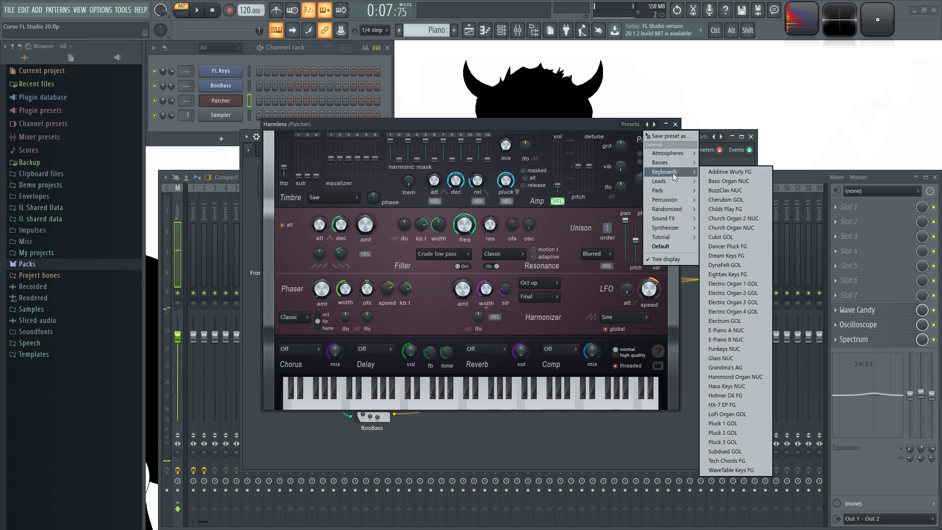
pyautogui.click(726, 182)
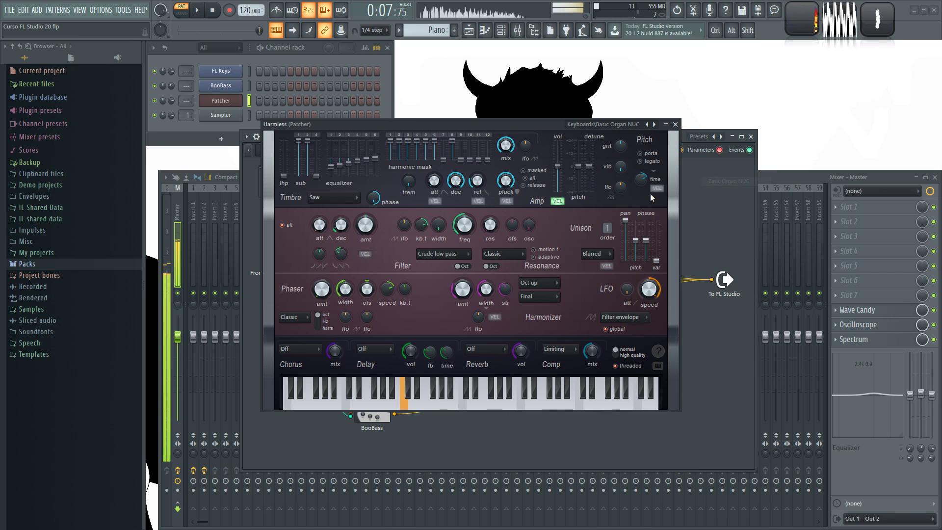
pyautogui.click(676, 124)
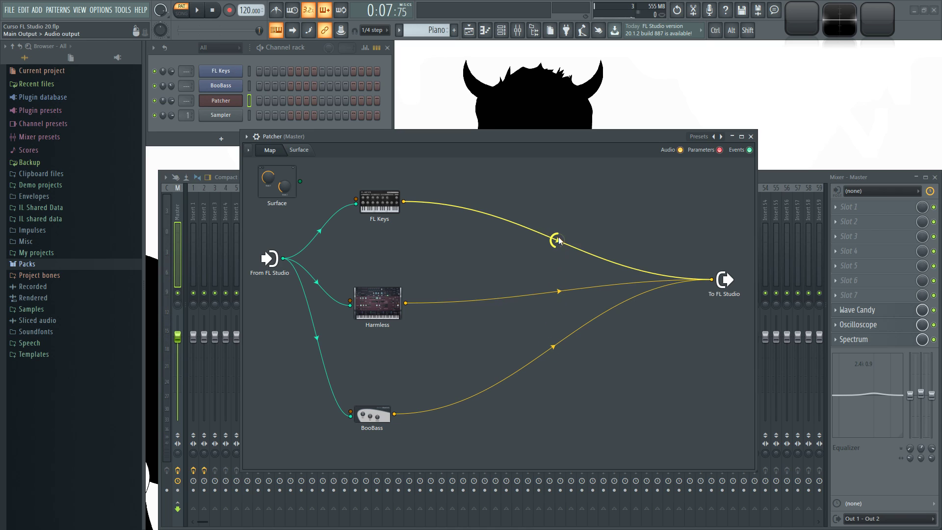
# Adjust the audio level on the Harmless connection to To FL Studio and play a note to hear the mix
pyautogui.moveTo(558, 292); pyautogui.dragTo(558, 309)
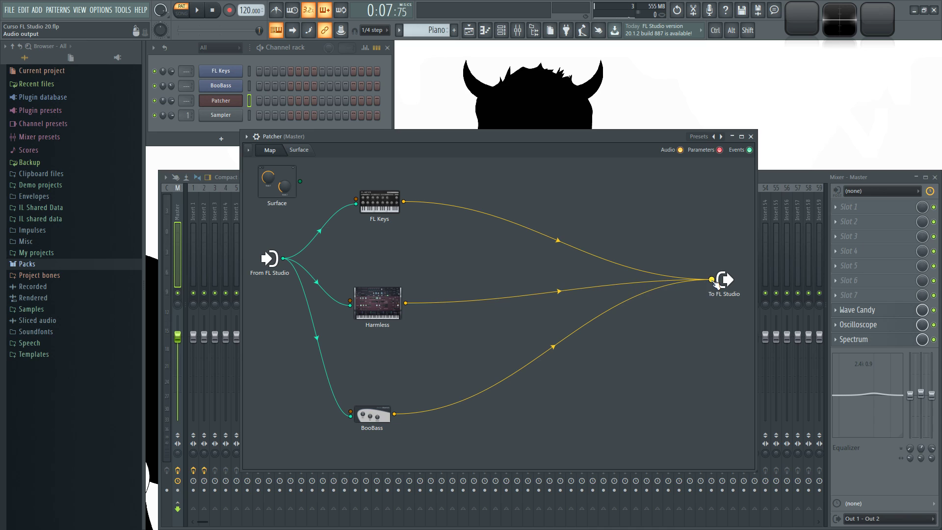
pyautogui.press('z')
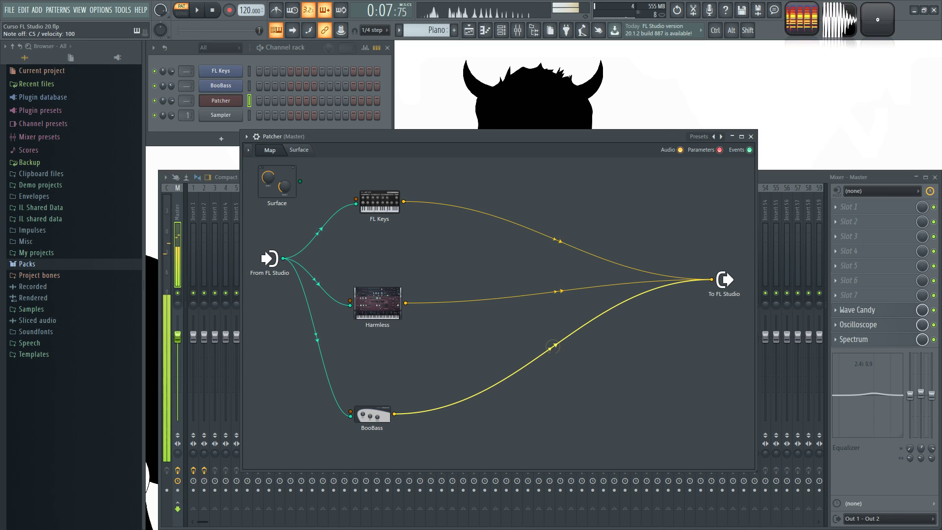
pyautogui.moveTo(556, 291); pyautogui.dragTo(556, 292)
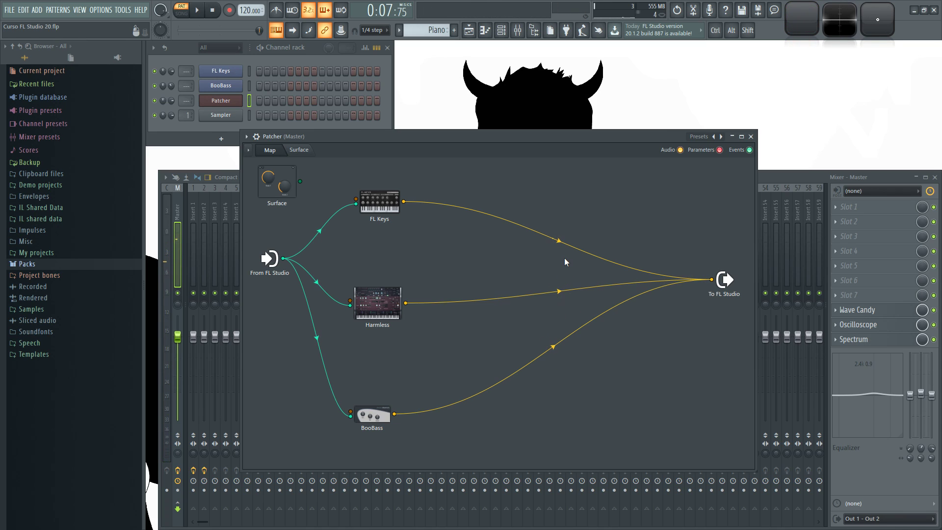
# Spread the three generators in the map, moving FL Keys higher and Harmless and BooBass lower
pyautogui.moveTo(403, 201); pyautogui.dragTo(429, 256)
pyautogui.moveTo(387, 305); pyautogui.dragTo(392, 297)
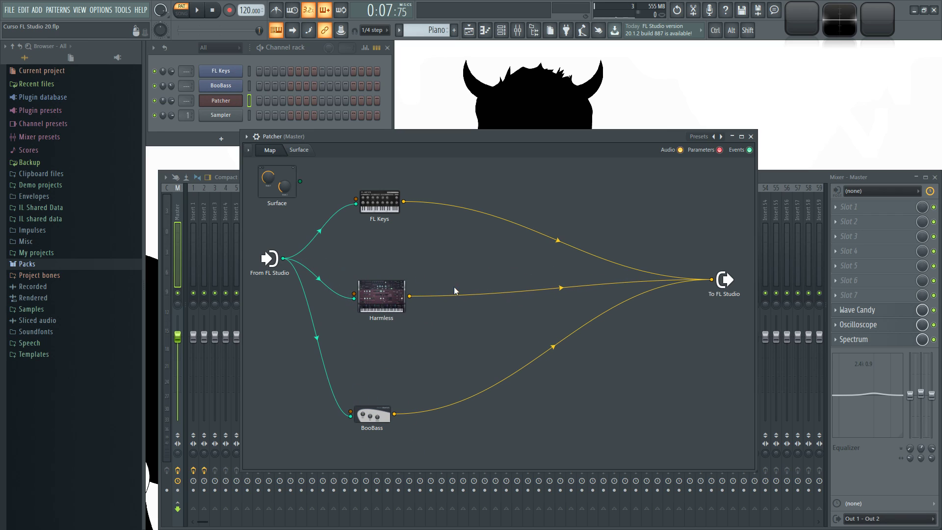
pyautogui.moveTo(403, 202); pyautogui.dragTo(707, 300)
pyautogui.moveTo(392, 208); pyautogui.dragTo(399, 193)
pyautogui.moveTo(381, 296); pyautogui.dragTo(378, 309)
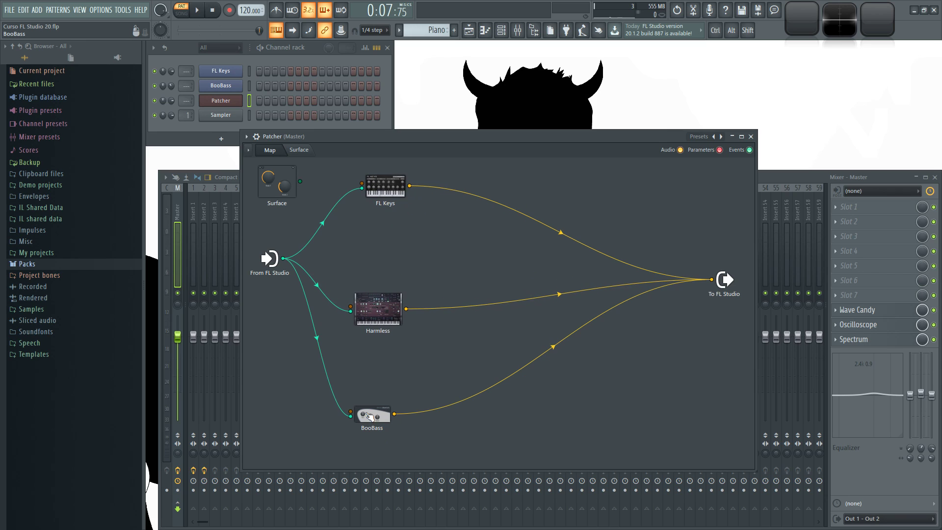
pyautogui.moveTo(371, 416); pyautogui.dragTo(369, 444)
pyautogui.moveTo(403, 328); pyautogui.dragTo(390, 344)
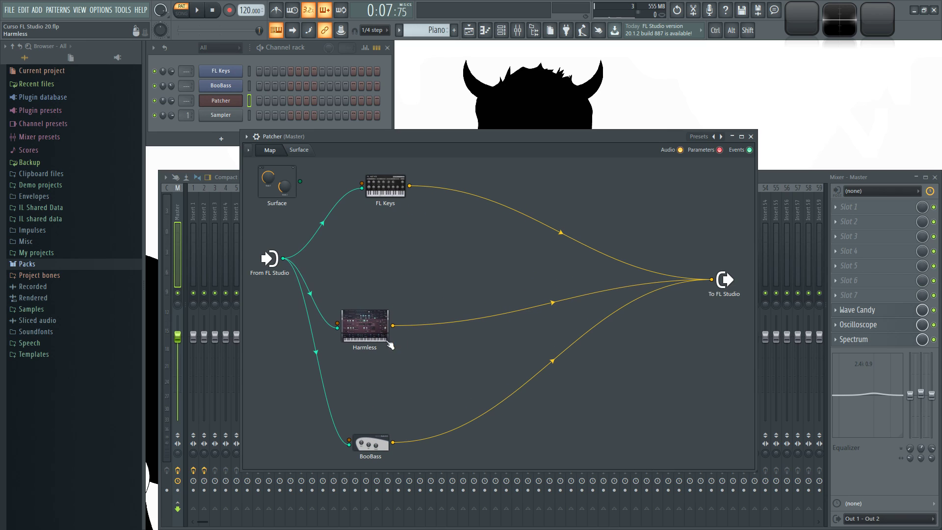
# Add the Fruity Delay 2 effect to the map and place it between FL Keys and Harmless
pyautogui.rightClick(478, 267)
pyautogui.moveTo(523, 283)
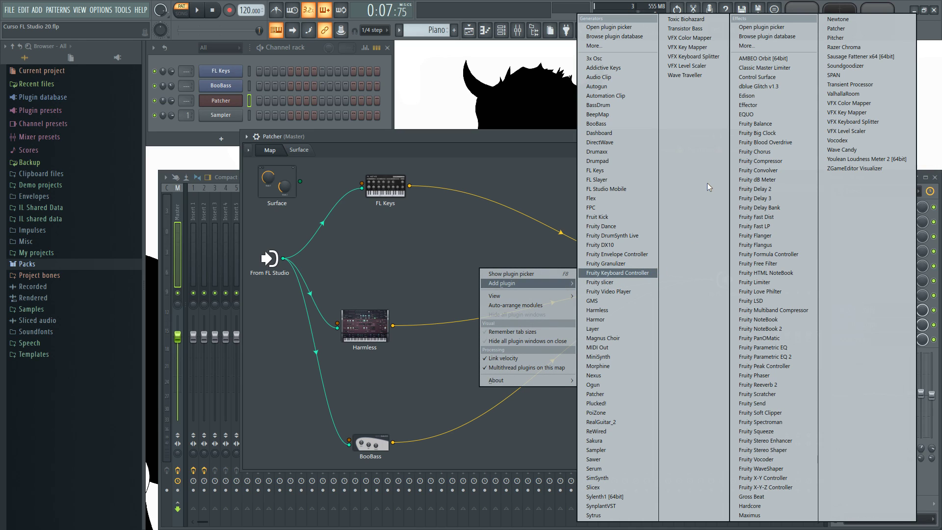
pyautogui.click(772, 191)
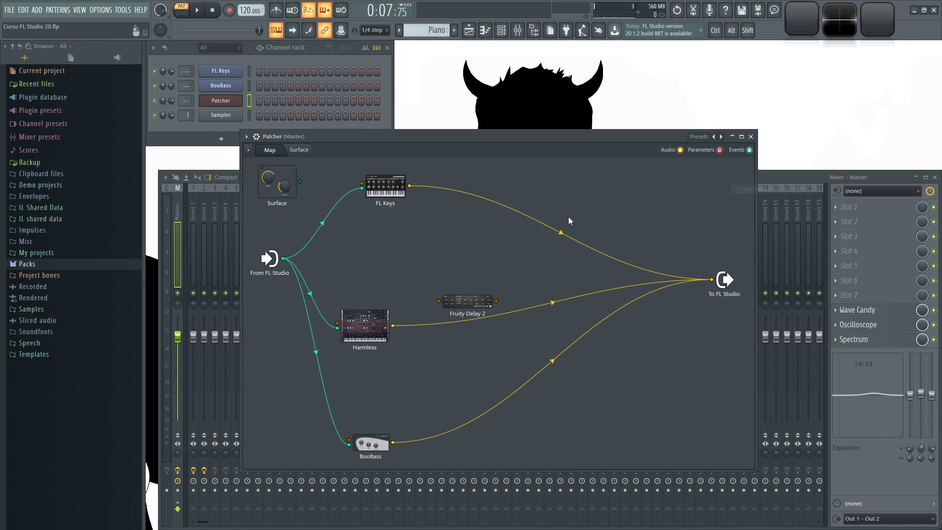
pyautogui.moveTo(460, 308); pyautogui.dragTo(491, 269)
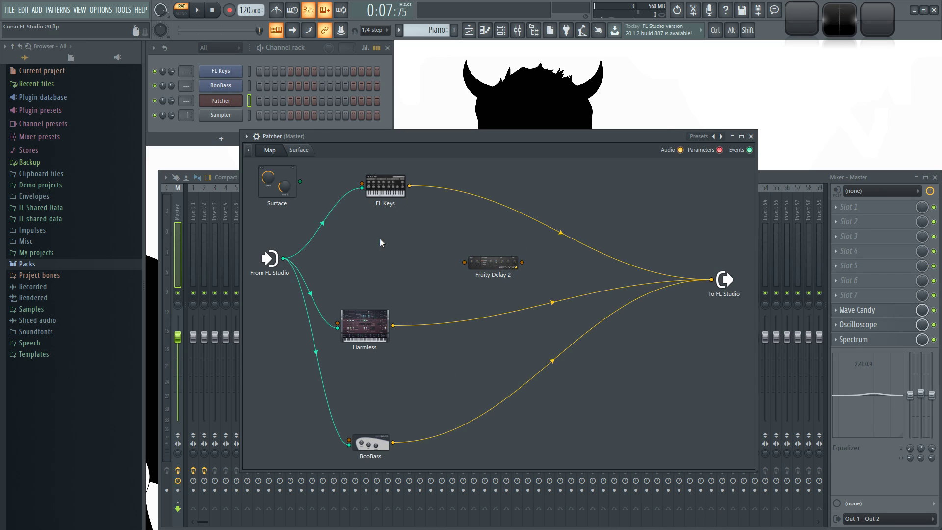
# Connect the FL Keys audio output to Fruity Delay 2 and the delay's output to To FL Studio
pyautogui.moveTo(409, 190); pyautogui.dragTo(410, 198)
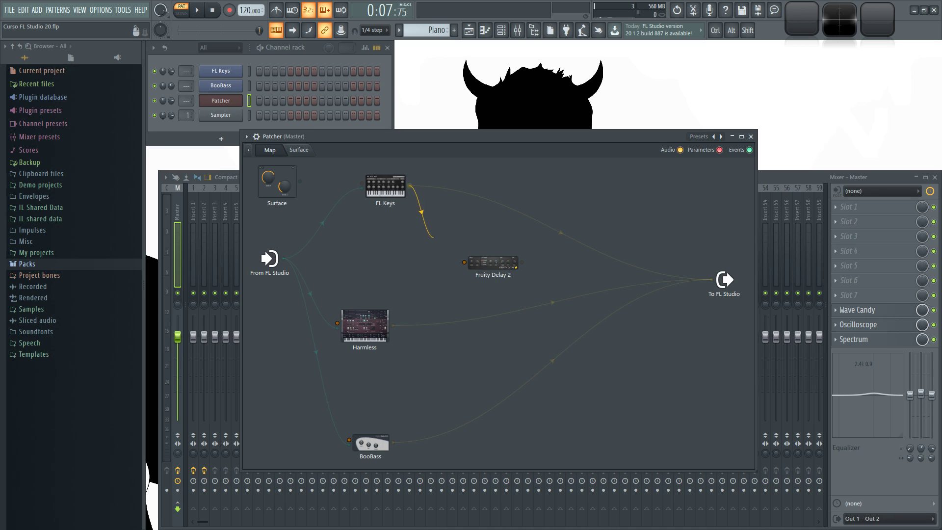
pyautogui.moveTo(448, 249); pyautogui.dragTo(467, 278)
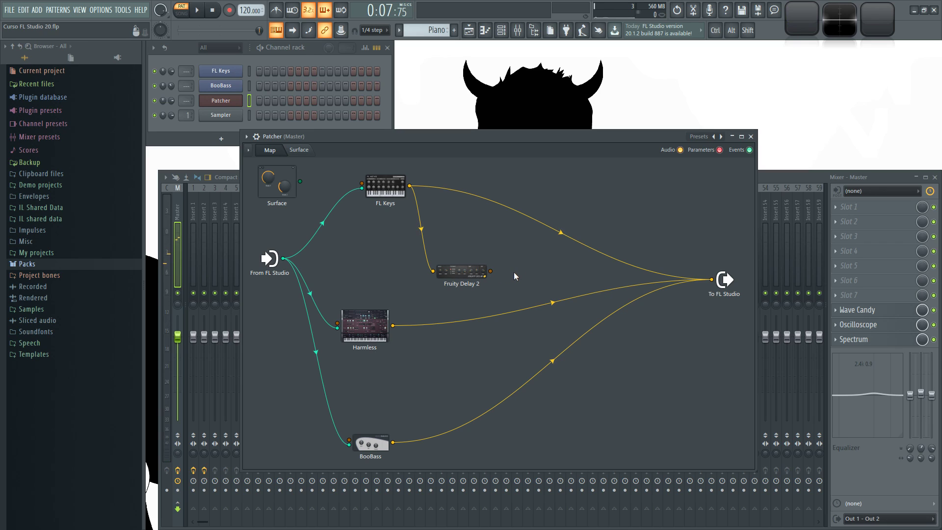
pyautogui.moveTo(490, 271); pyautogui.dragTo(499, 271)
pyautogui.moveTo(576, 264); pyautogui.dragTo(712, 280)
pyautogui.moveTo(596, 133); pyautogui.dragTo(585, 130)
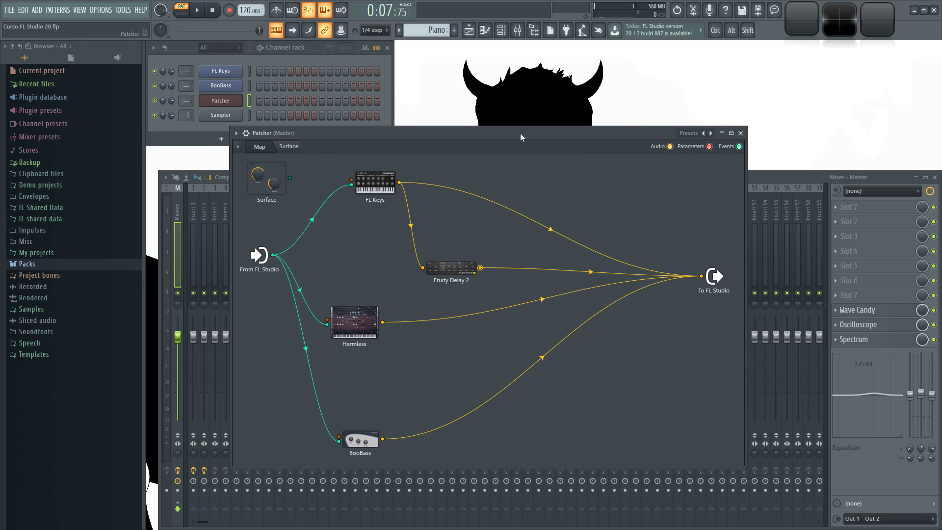
pyautogui.moveTo(520, 133); pyautogui.dragTo(510, 130)
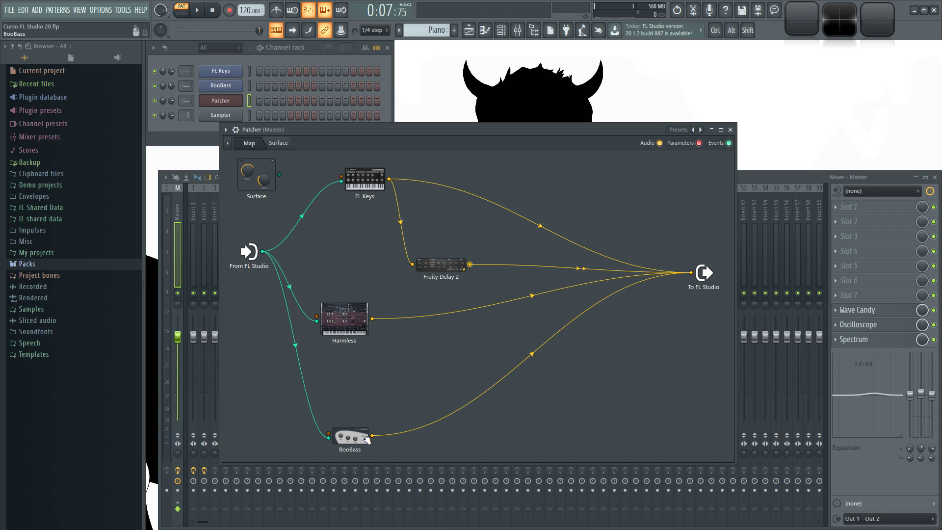
# Disconnect the direct FL Keys Main Output from the To FL Studio audio input
pyautogui.moveTo(443, 277); pyautogui.dragTo(449, 269)
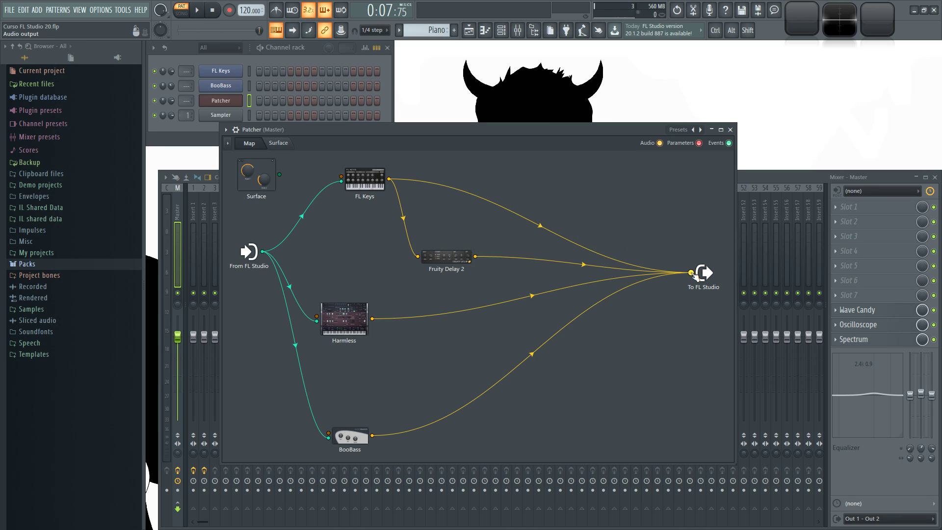
pyautogui.rightClick(691, 273)
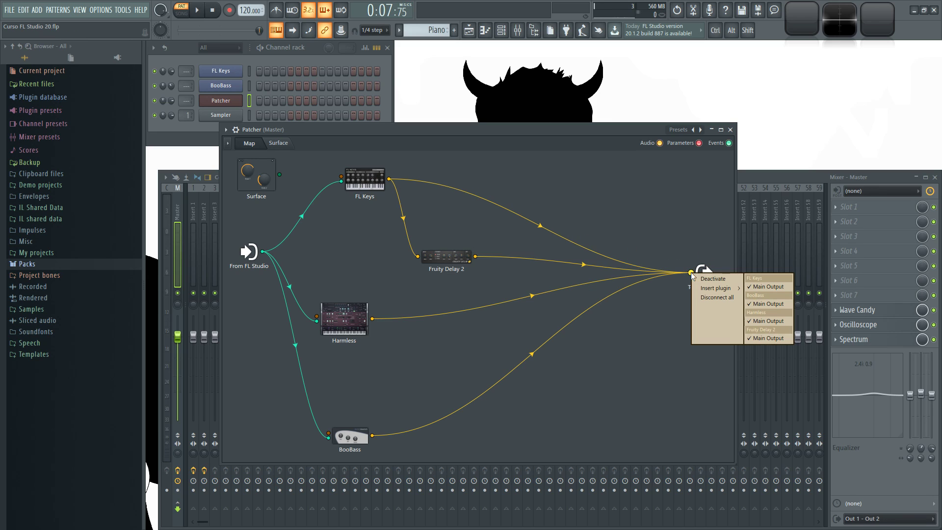
pyautogui.click(768, 287)
# Move Fruity Delay 2 up beside FL Keys and open its plugin window
pyautogui.moveTo(453, 260); pyautogui.dragTo(483, 200)
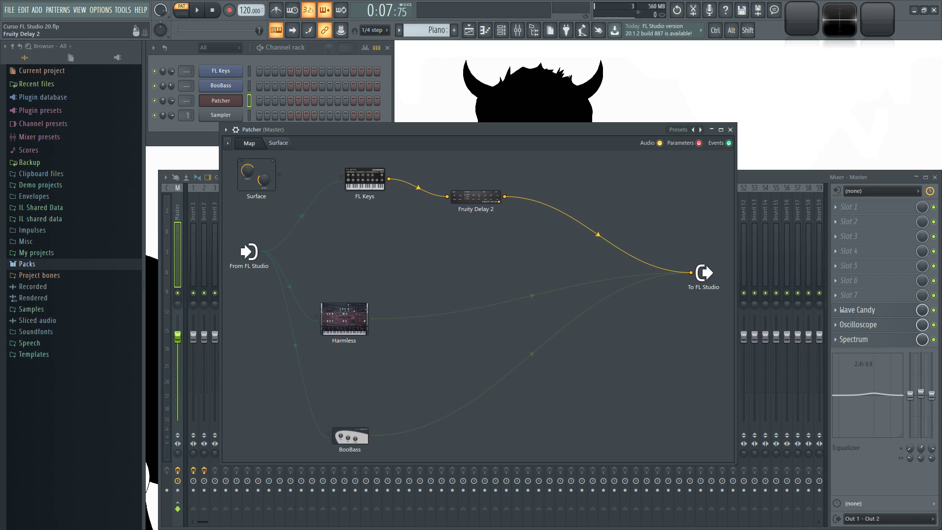
pyautogui.click(471, 202)
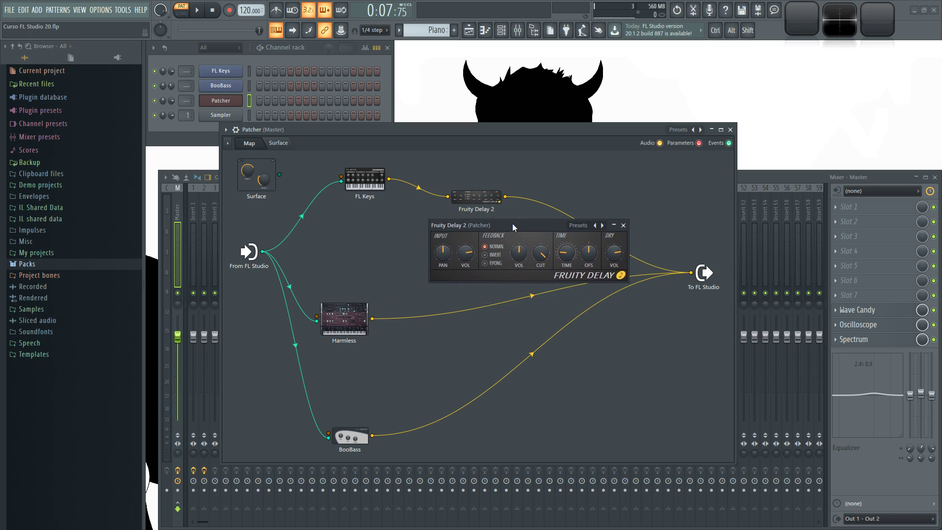
# Move Harmless up in the map and add the Fruity Reeverb 2 effect just beyond its output side
pyautogui.click(564, 239)
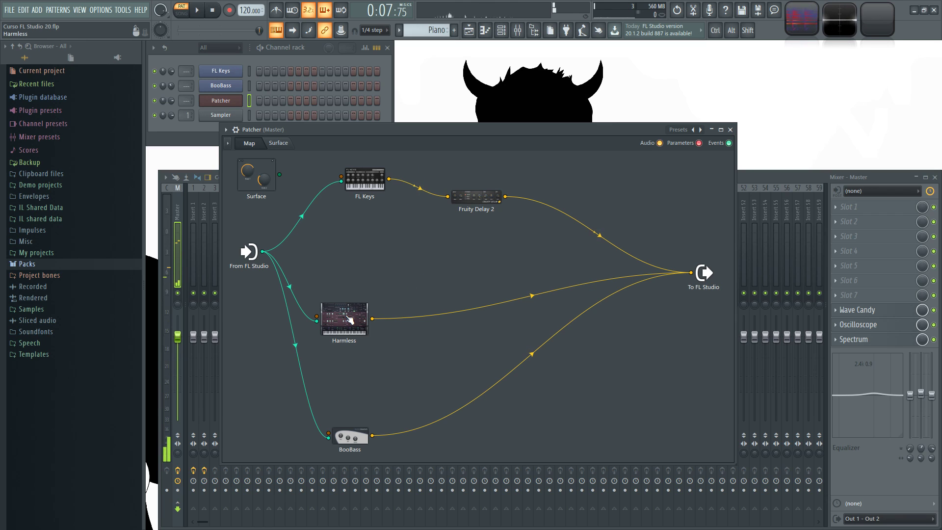
pyautogui.moveTo(350, 319); pyautogui.dragTo(366, 280)
pyautogui.rightClick(413, 313)
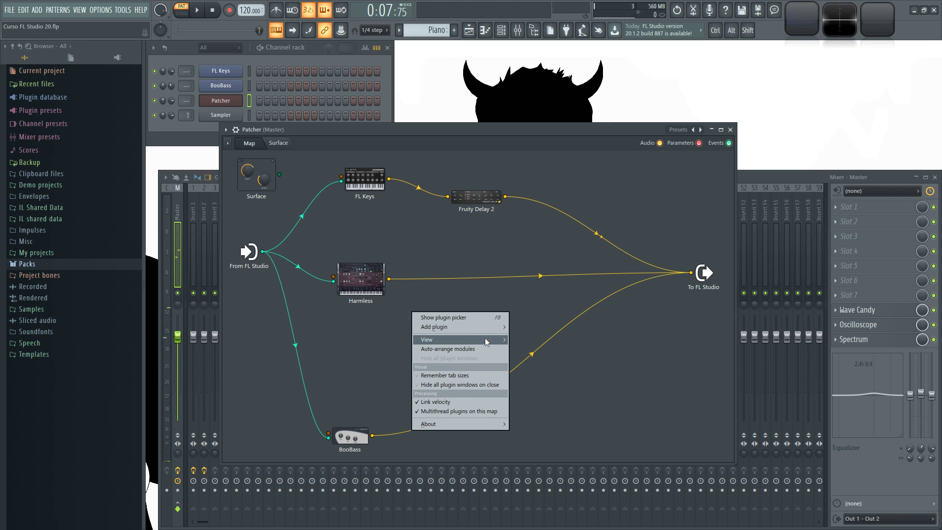
pyautogui.moveTo(490, 328)
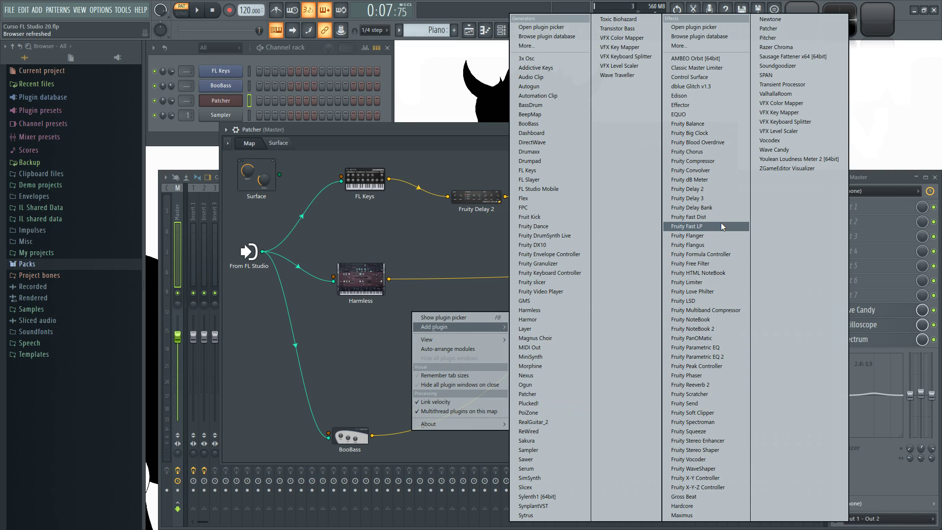
pyautogui.click(707, 385)
pyautogui.moveTo(446, 293); pyautogui.dragTo(464, 314)
# Connect the Harmless audio output to Fruity Reeverb 2 and spread the two modules apart vertically
pyautogui.moveTo(390, 280); pyautogui.dragTo(435, 315)
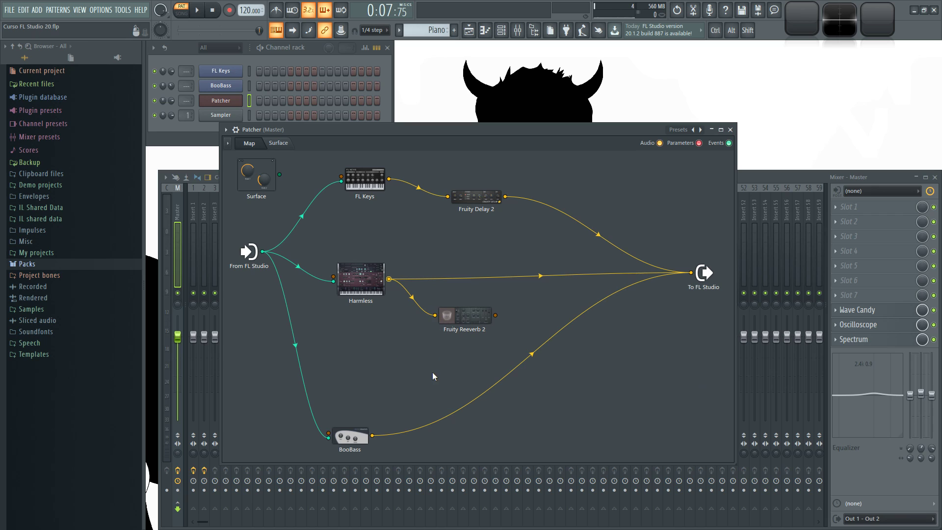
pyautogui.moveTo(361, 279); pyautogui.dragTo(352, 265)
pyautogui.moveTo(464, 315); pyautogui.dragTo(435, 336)
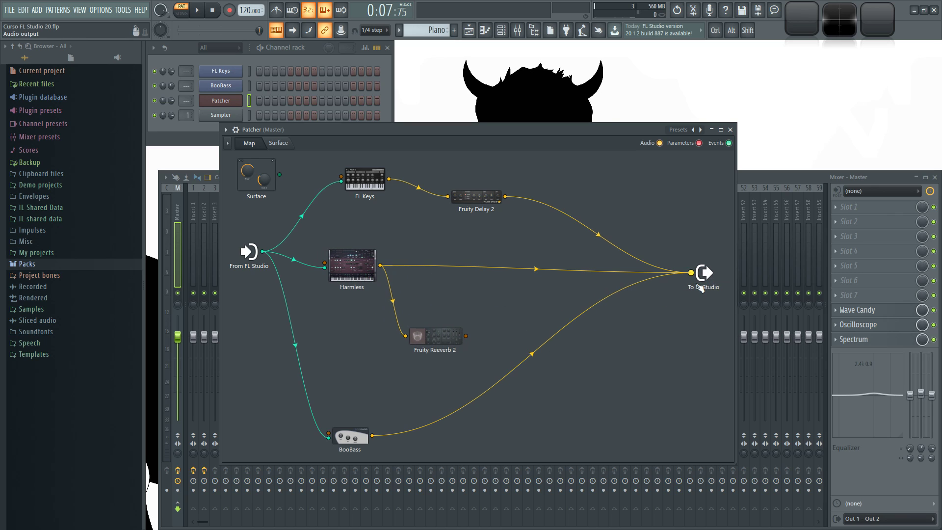
# Disconnect the direct Harmless Main Output from the To FL Studio audio input
pyautogui.rightClick(705, 274)
pyautogui.rightClick(692, 273)
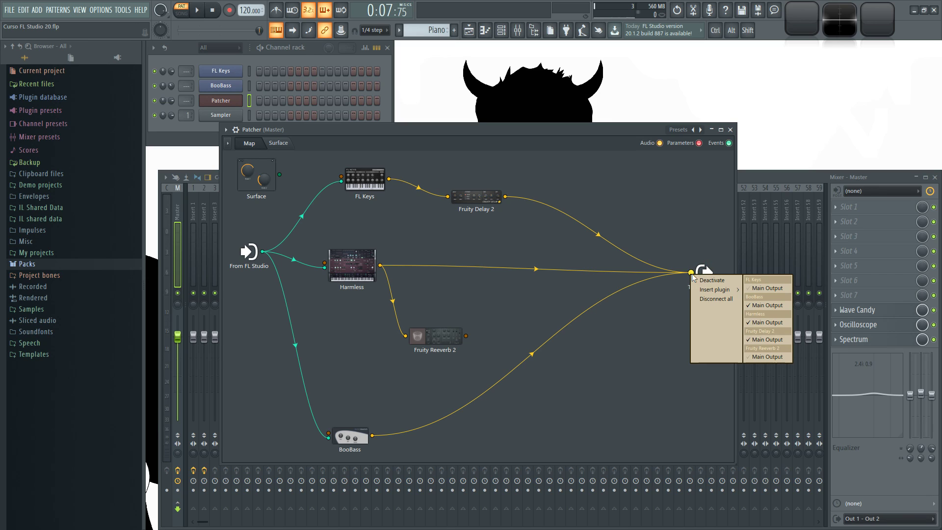
pyautogui.click(759, 324)
# Connect the Fruity Reeverb 2 output to the Fruity Delay 2 input and reposition both effects for a clearer layout
pyautogui.moveTo(465, 336); pyautogui.dragTo(448, 196)
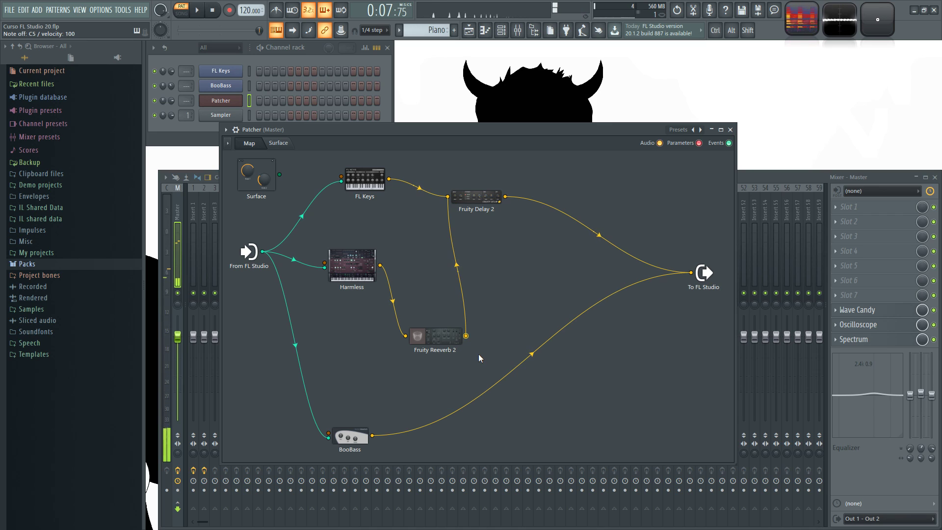
pyautogui.moveTo(476, 197); pyautogui.dragTo(535, 242)
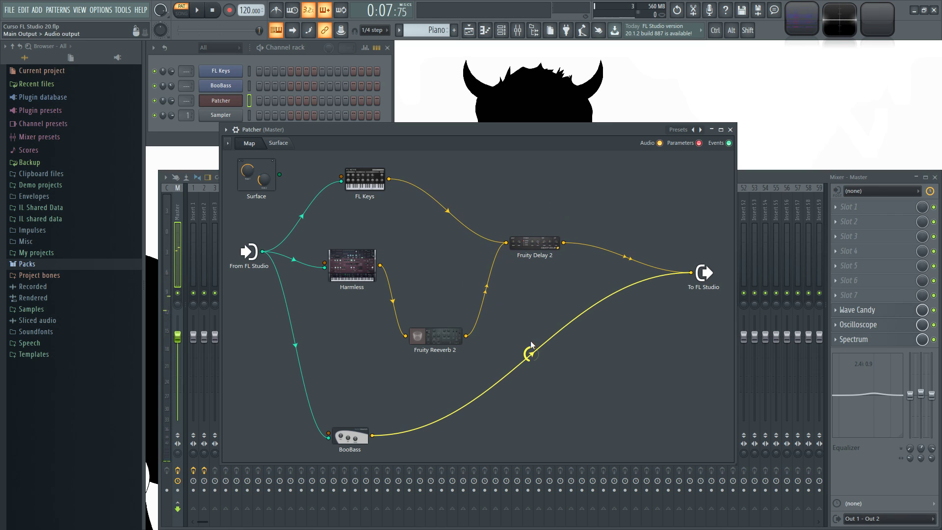
pyautogui.moveTo(471, 345); pyautogui.dragTo(464, 304)
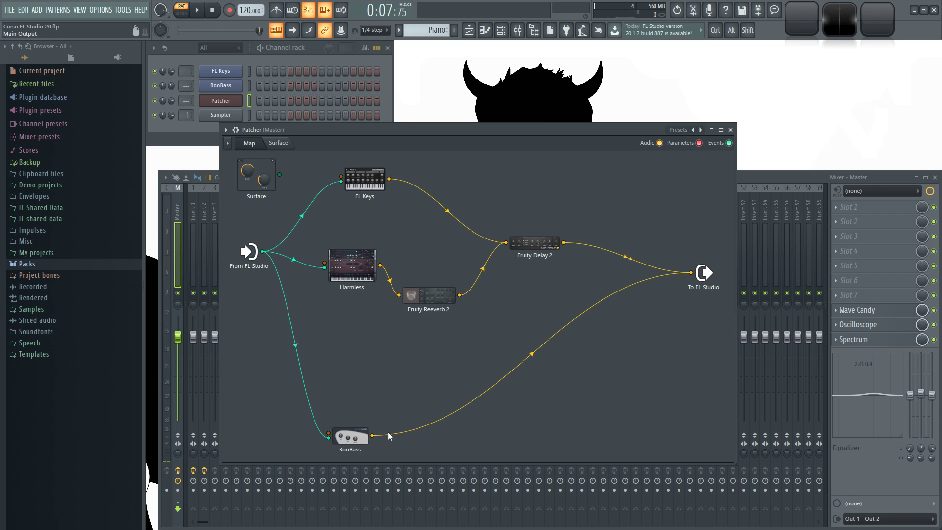
# Add the Fruity Fast Dist effect to the map and place it between Fruity Reeverb 2 and BooBass
pyautogui.rightClick(450, 366)
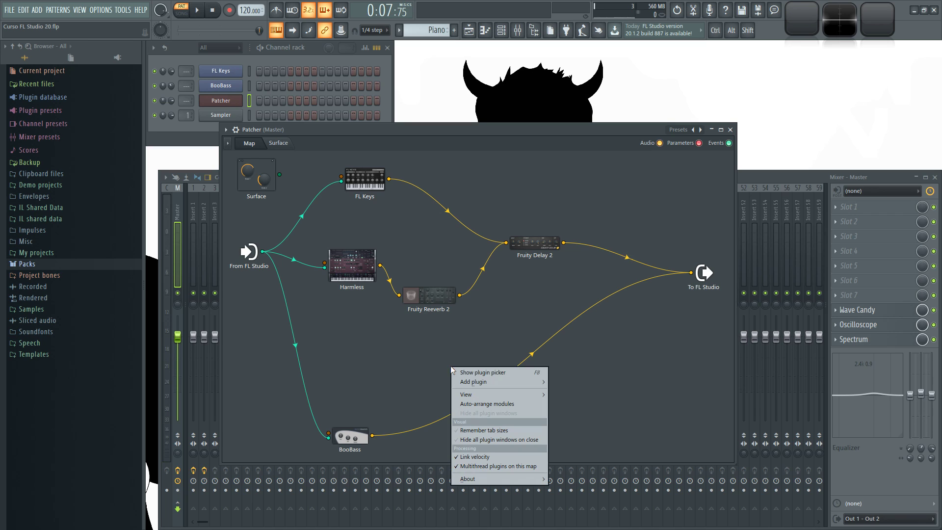
pyautogui.moveTo(523, 384)
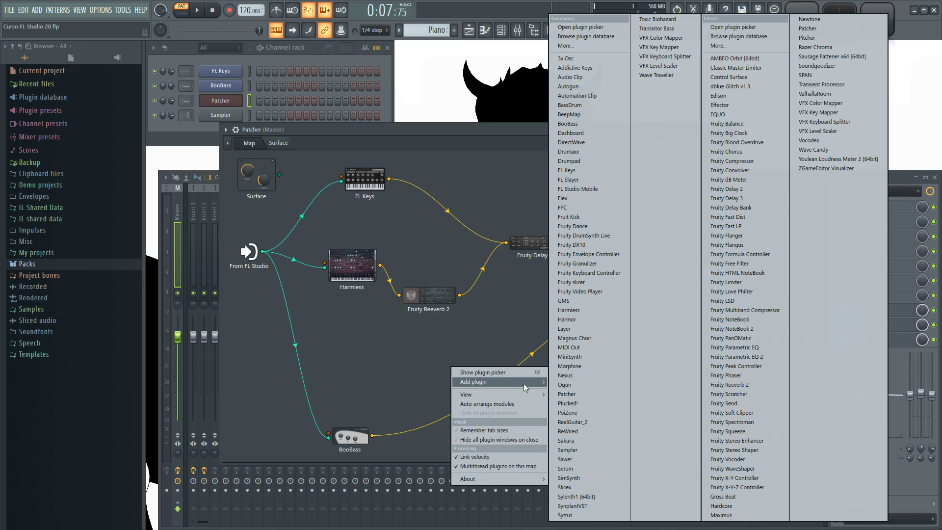
pyautogui.click(745, 217)
pyautogui.moveTo(411, 294); pyautogui.dragTo(411, 328)
pyautogui.moveTo(448, 293)
pyautogui.mouseDown()
pyautogui.moveTo(473, 361)
pyautogui.moveTo(420, 359)
pyautogui.moveTo(442, 288)
pyautogui.mouseUp()
pyautogui.moveTo(425, 369); pyautogui.dragTo(433, 363)
# Route BooBass through Fruity Fast Dist into To FL Studio and disconnect the direct BooBass Main Output from that input
pyautogui.moveTo(372, 435); pyautogui.dragTo(449, 374)
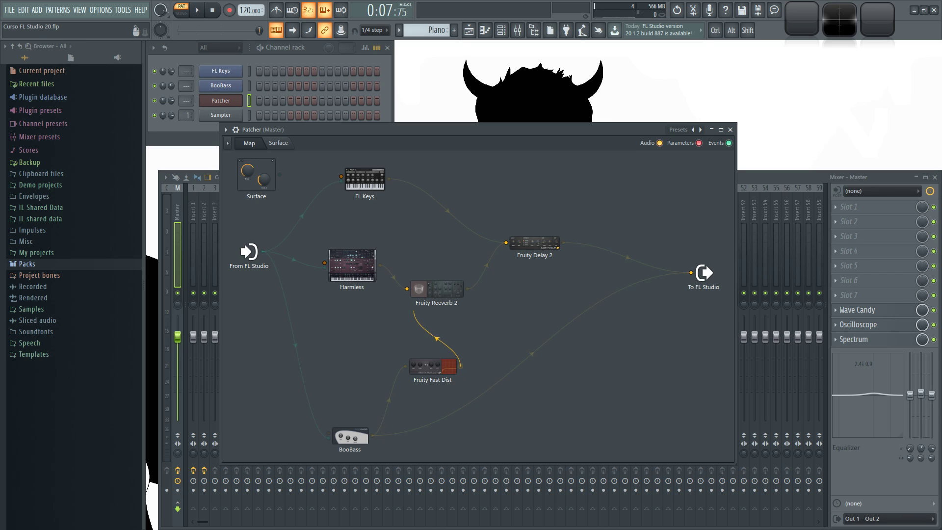
pyautogui.moveTo(413, 310); pyautogui.dragTo(691, 272)
pyautogui.rightClick(691, 272)
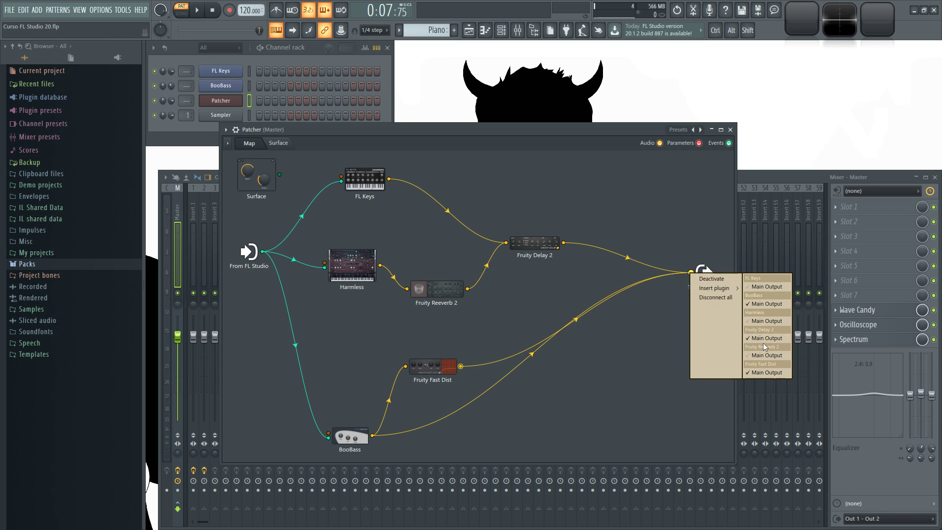
pyautogui.click(764, 304)
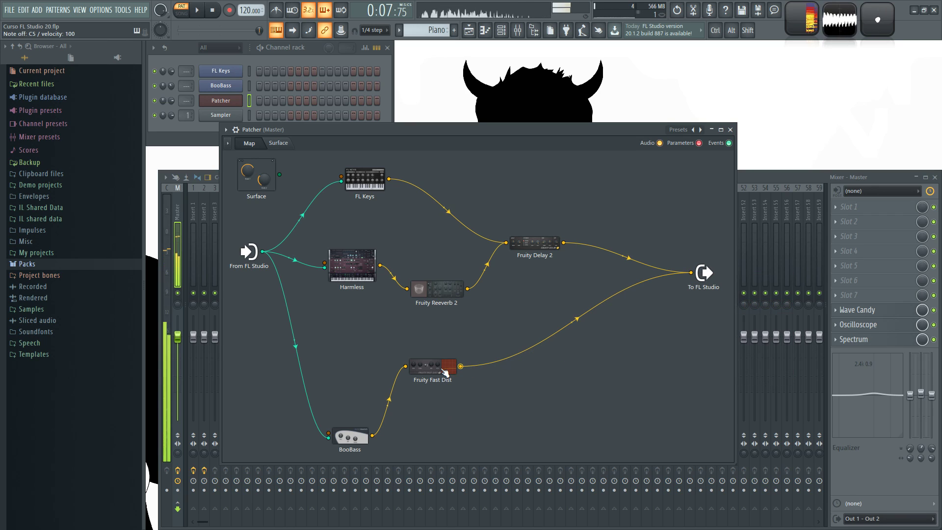
pyautogui.moveTo(444, 373); pyautogui.dragTo(455, 386)
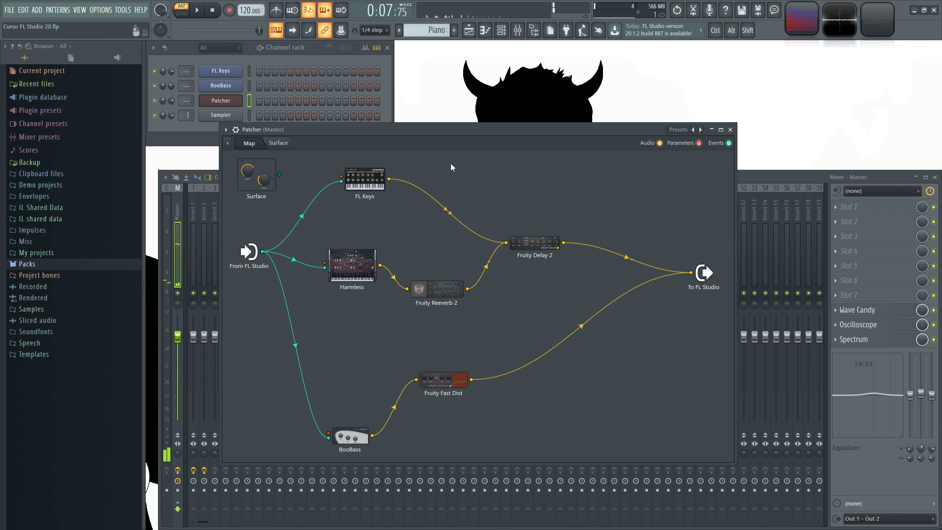
# Reposition and enlarge the Patcher window, and line up Fruity Fast Dist with BooBass
pyautogui.moveTo(434, 129); pyautogui.dragTo(579, 117)
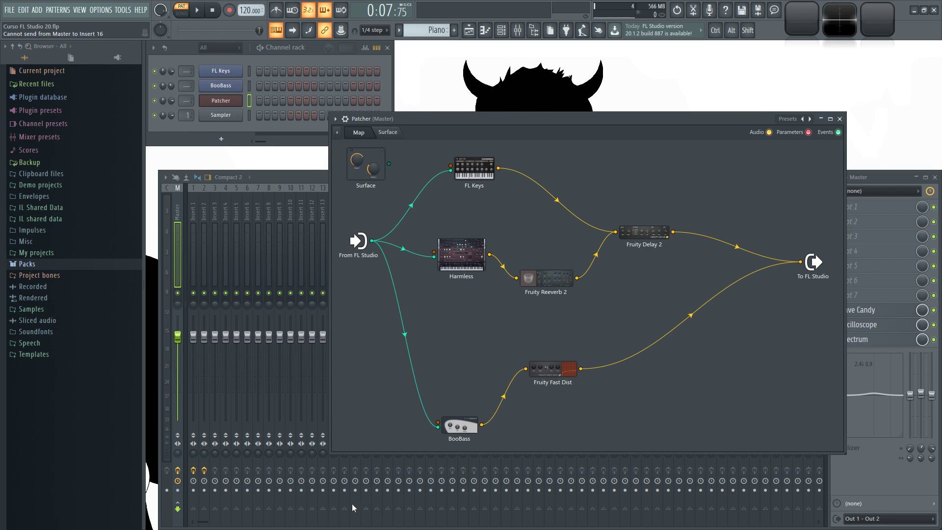
pyautogui.moveTo(522, 117); pyautogui.dragTo(352, 90)
pyautogui.moveTo(689, 418); pyautogui.dragTo(753, 490)
pyautogui.moveTo(405, 350); pyautogui.dragTo(454, 393)
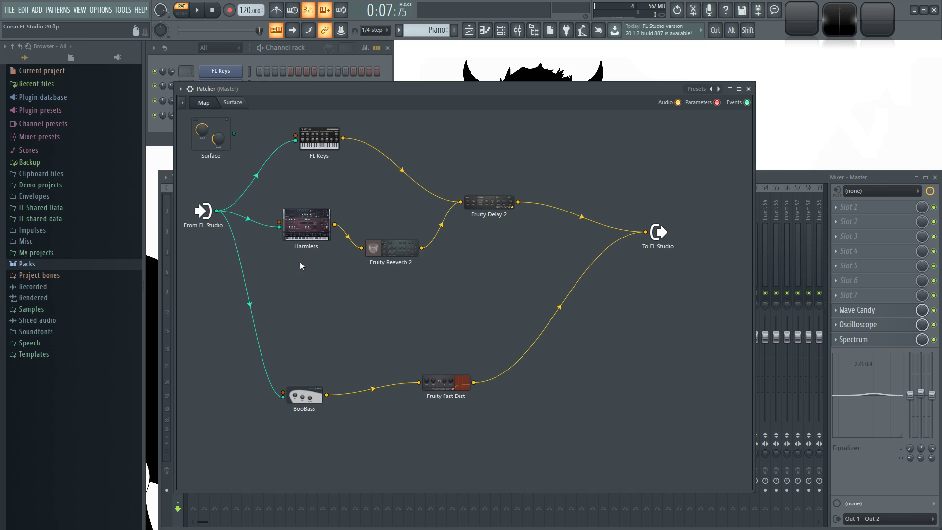
pyautogui.moveTo(411, 88); pyautogui.dragTo(432, 76)
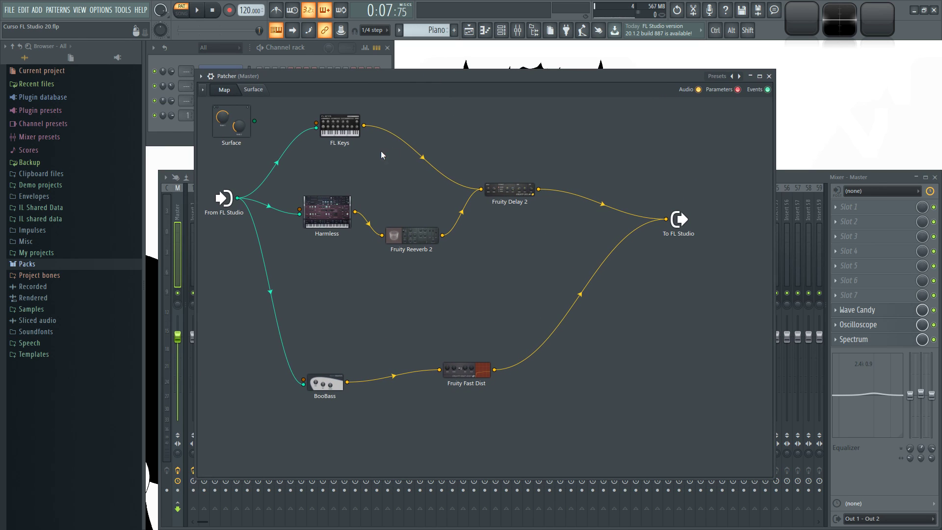
# Play a test note, close the Patcher window, and route the Patcher channel to mixer track 2
pyautogui.press('z')
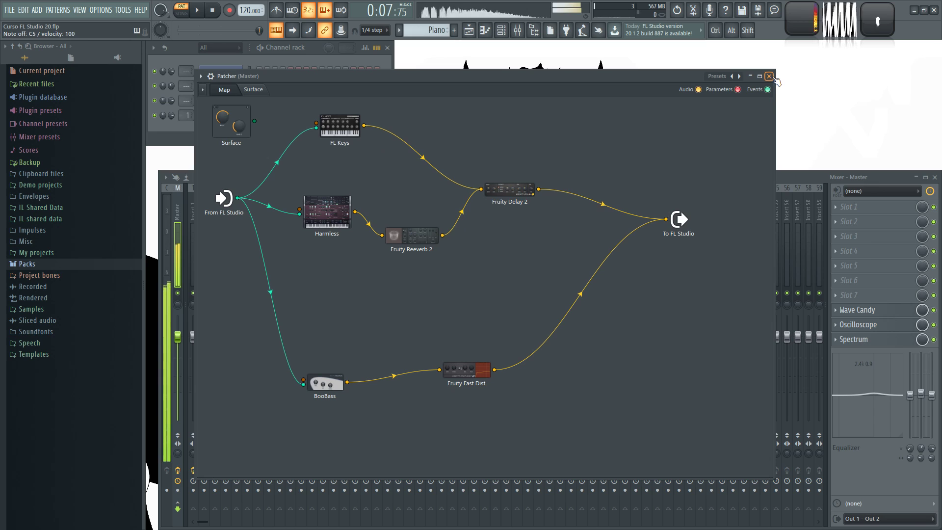
pyautogui.click(769, 76)
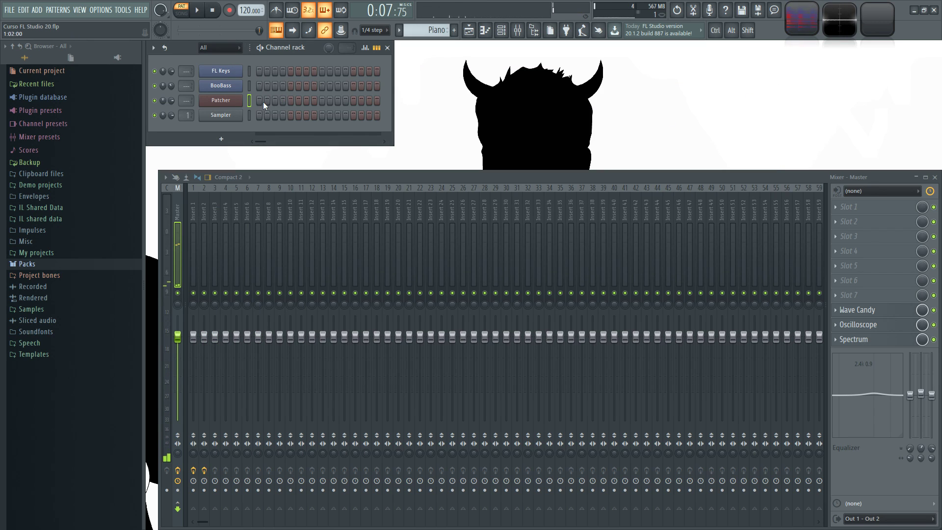
pyautogui.click(236, 102)
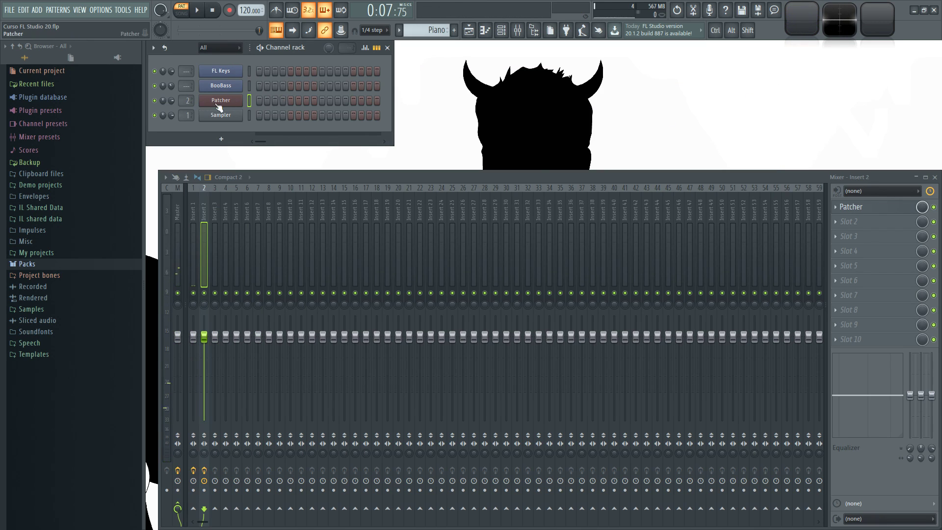
pyautogui.moveTo(187, 100)
pyautogui.mouseDown()
pyautogui.moveTo(187, 89)
pyautogui.moveTo(187, 103)
pyautogui.mouseUp()
# Open the Patcher effect in the first slot of mixer Insert 2 and move its window higher
pyautogui.click(863, 208)
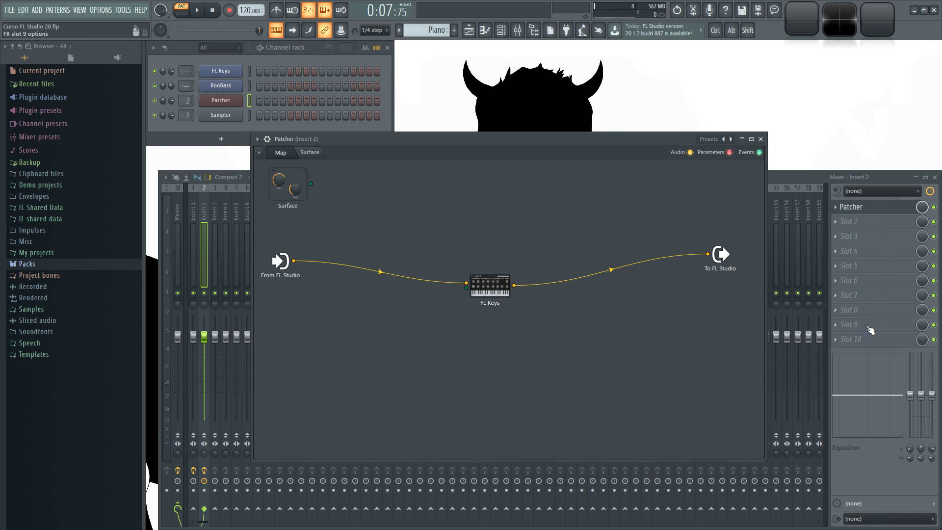
pyautogui.click(864, 210)
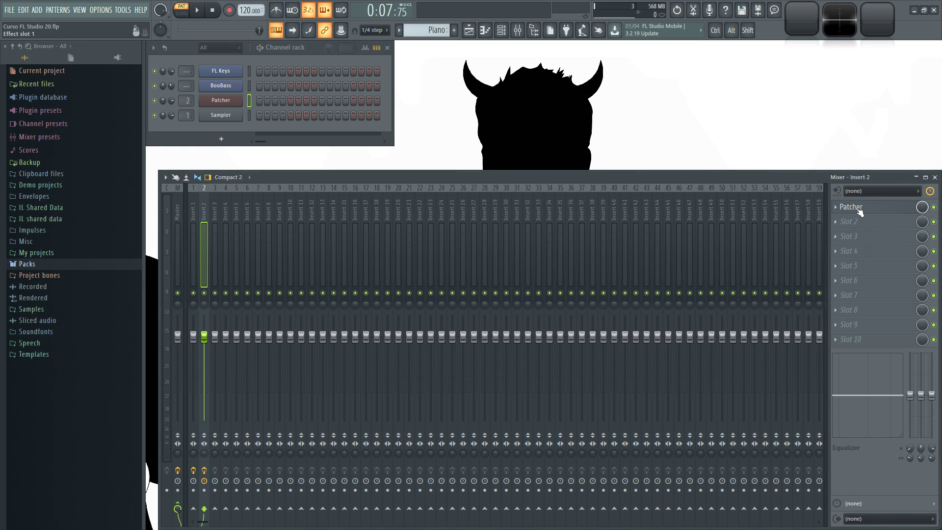
pyautogui.click(867, 210)
pyautogui.moveTo(478, 139); pyautogui.dragTo(457, 119)
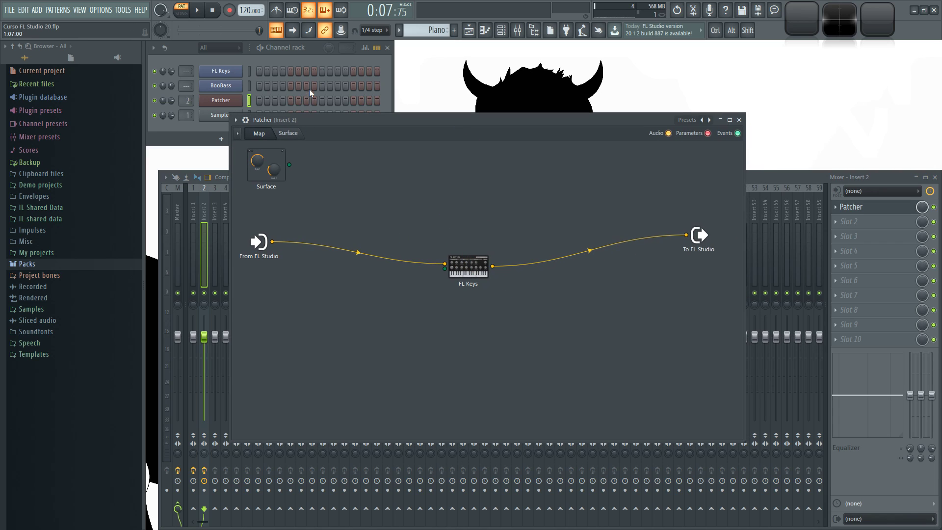
# Disconnect FL Keys from its input and output, and delete it from the Insert 2 Patcher map
pyautogui.moveTo(470, 275); pyautogui.dragTo(432, 249)
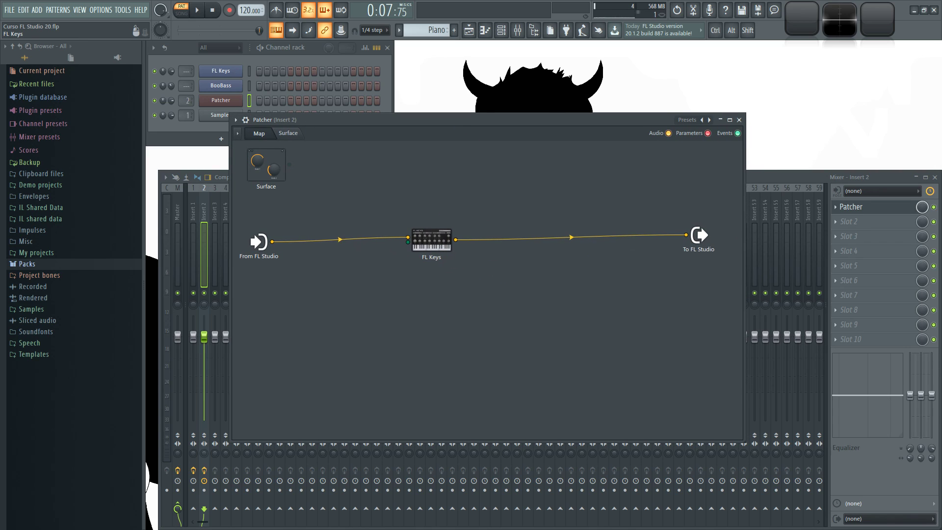
pyautogui.rightClick(429, 240)
pyautogui.moveTo(420, 239)
pyautogui.mouseDown()
pyautogui.moveTo(477, 288)
pyautogui.moveTo(418, 239)
pyautogui.mouseUp()
pyautogui.rightClick(417, 239)
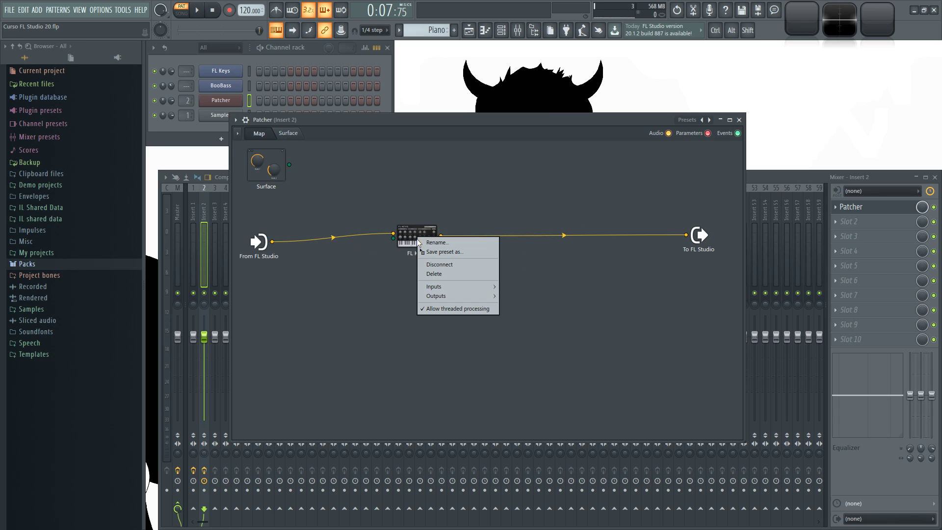
pyautogui.click(448, 264)
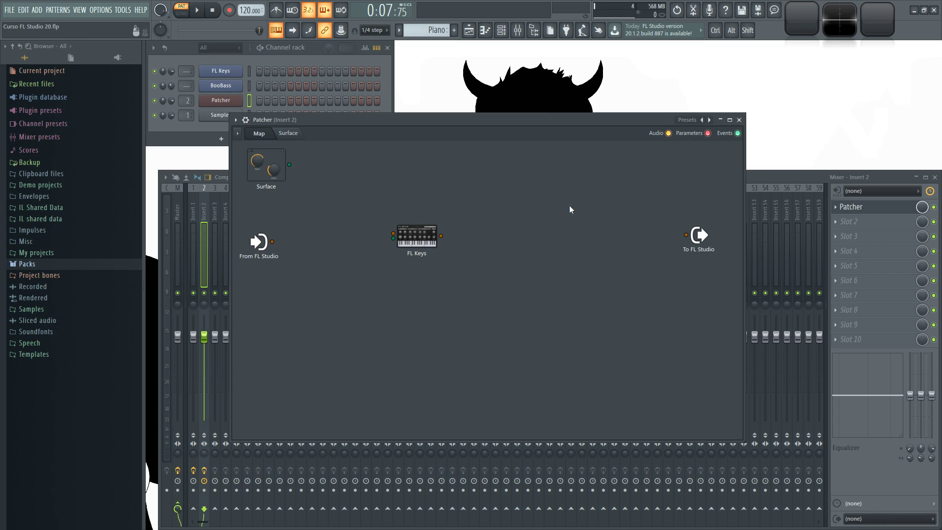
pyautogui.moveTo(417, 236); pyautogui.dragTo(421, 216)
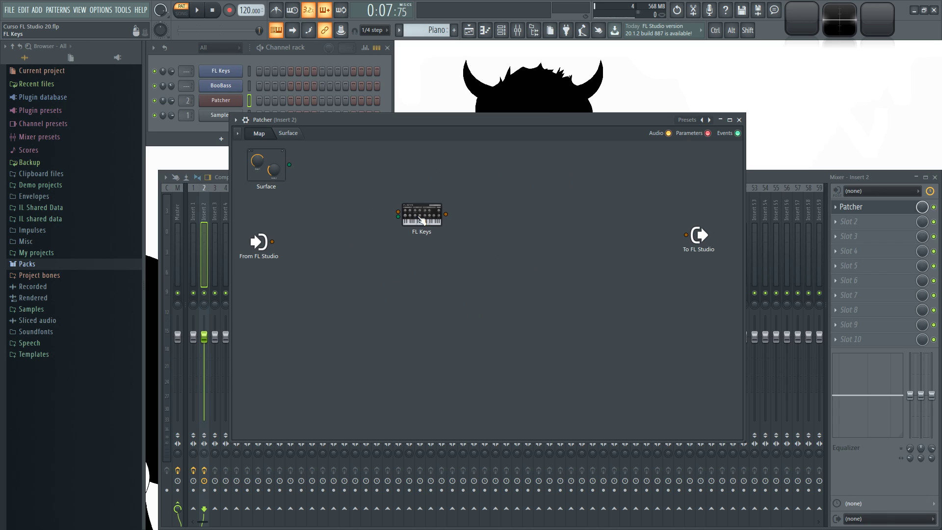
pyautogui.rightClick(422, 219)
pyautogui.click(442, 256)
# Add the Fruity Chorus effect to the map and place it between From FL Studio and To FL Studio
pyautogui.rightClick(422, 245)
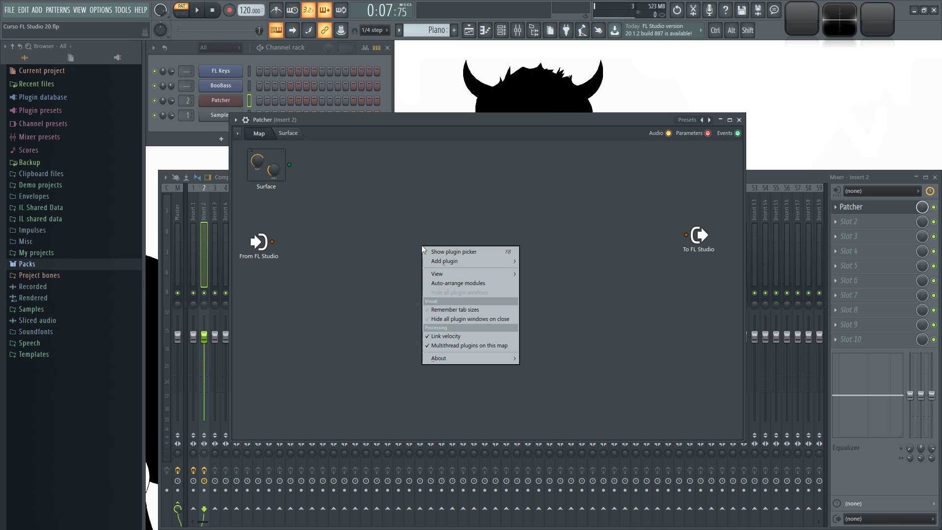
pyautogui.moveTo(500, 260)
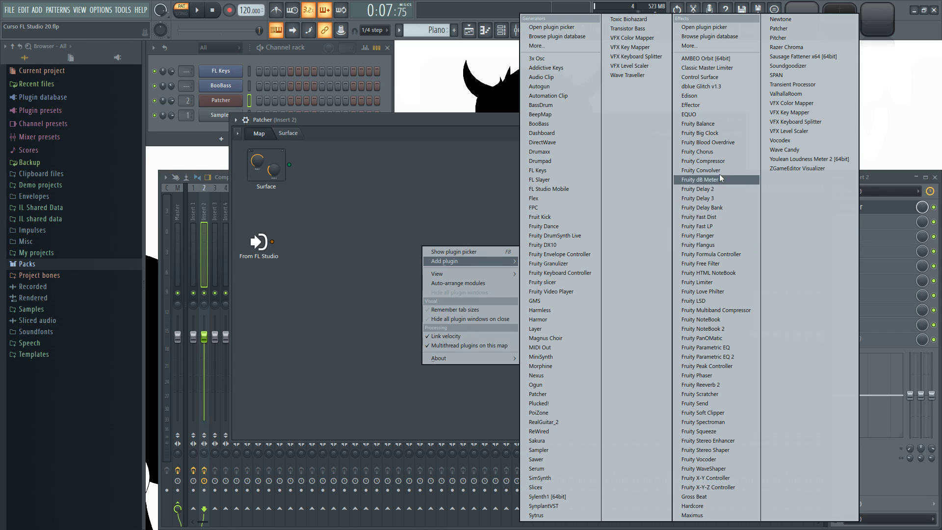
pyautogui.click(714, 152)
pyautogui.moveTo(474, 283); pyautogui.dragTo(512, 284)
# Add the Fruity Parametric EQ 2 effect and place it above the From FL Studio to Fruity Chorus connection
pyautogui.rightClick(385, 227)
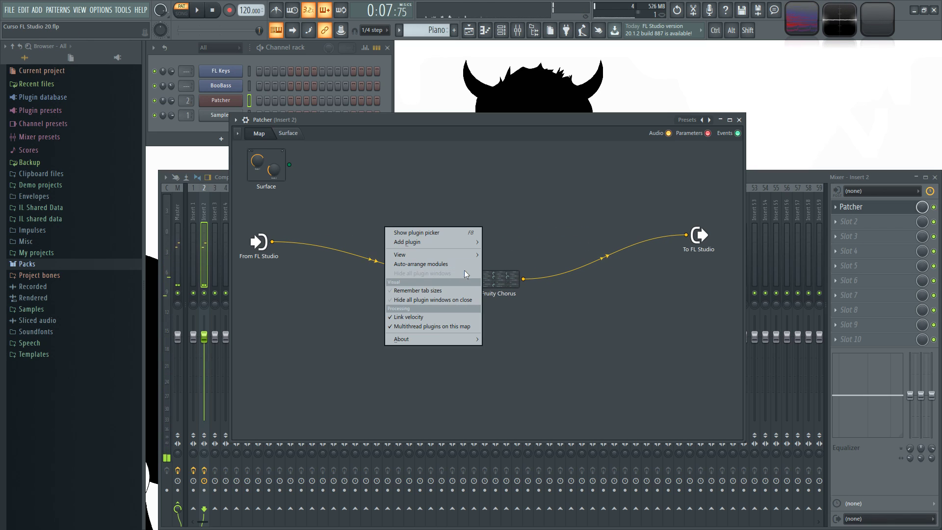
pyautogui.moveTo(457, 255)
pyautogui.moveTo(467, 241)
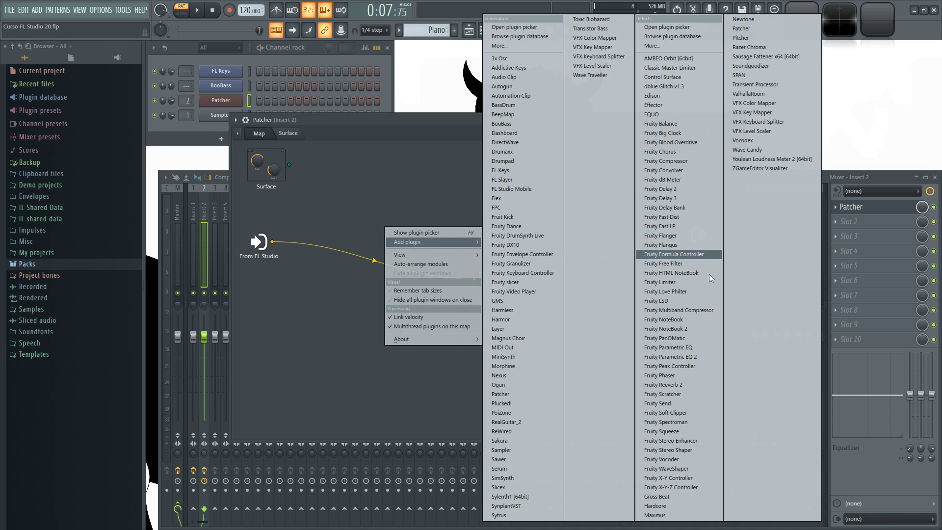
pyautogui.click(668, 356)
pyautogui.moveTo(442, 269); pyautogui.dragTo(362, 196)
# Add a second Fruity Parametric EQ 2 and place it below the From FL Studio to Fruity Chorus connection
pyautogui.rightClick(404, 306)
pyautogui.moveTo(432, 319)
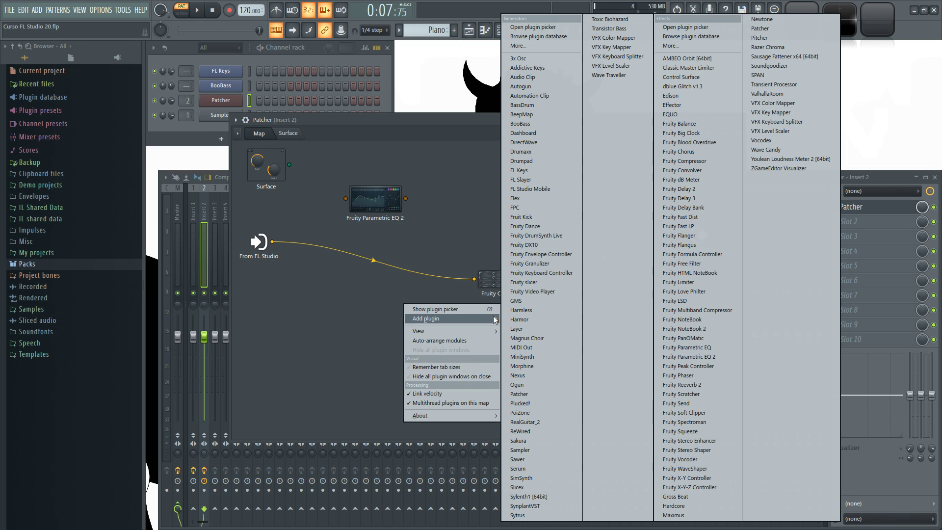
pyautogui.click(707, 357)
pyautogui.moveTo(453, 274); pyautogui.dragTo(347, 328)
# Connect From FL Studio to the lower Fruity Parametric EQ 2, and the upper equalizer's output to Fruity Chorus
pyautogui.moveTo(272, 241); pyautogui.dragTo(317, 329)
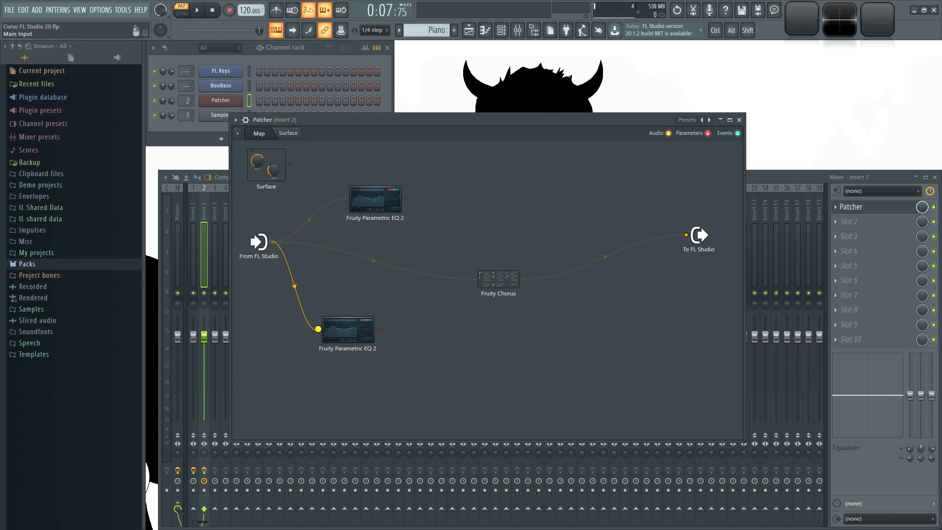
pyautogui.moveTo(406, 198); pyautogui.dragTo(477, 207)
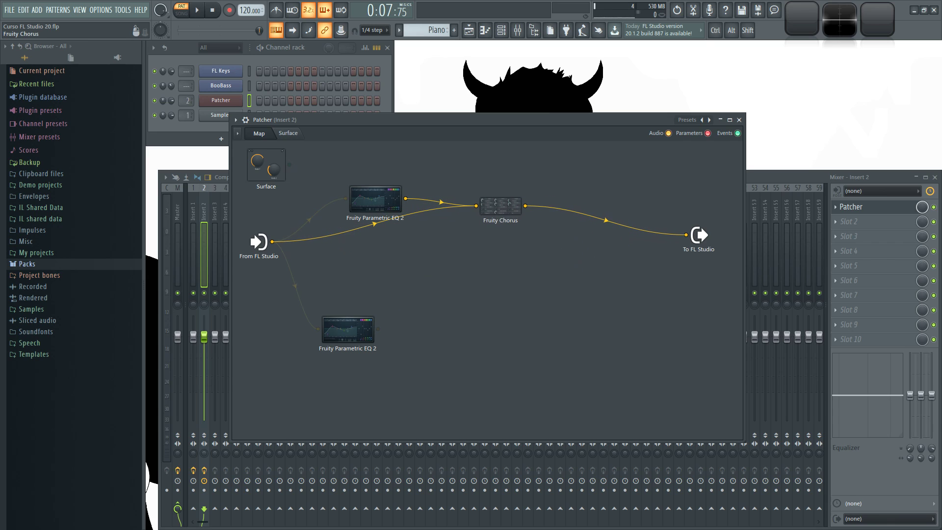
# Remove the direct From FL Studio connection to Fruity Chorus and nudge the upper Fruity Parametric EQ 2 away from the input
pyautogui.rightClick(476, 206)
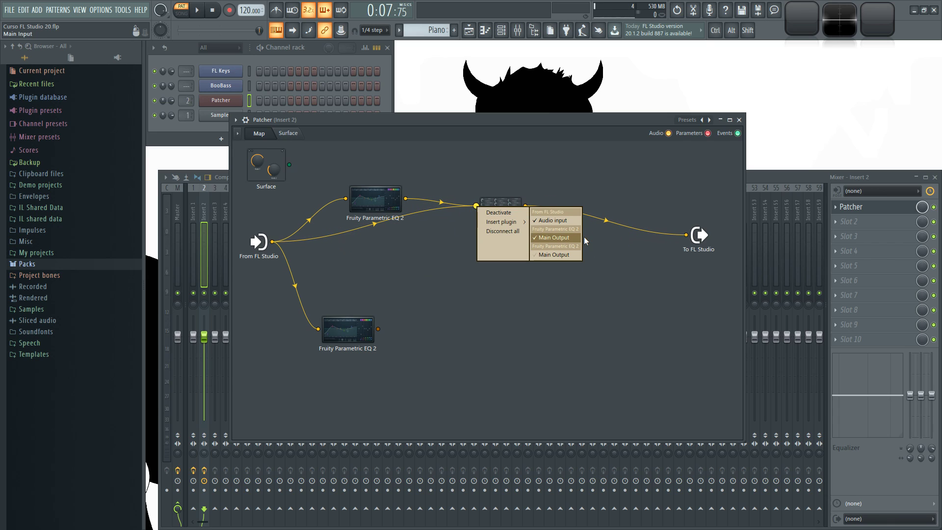
pyautogui.click(556, 222)
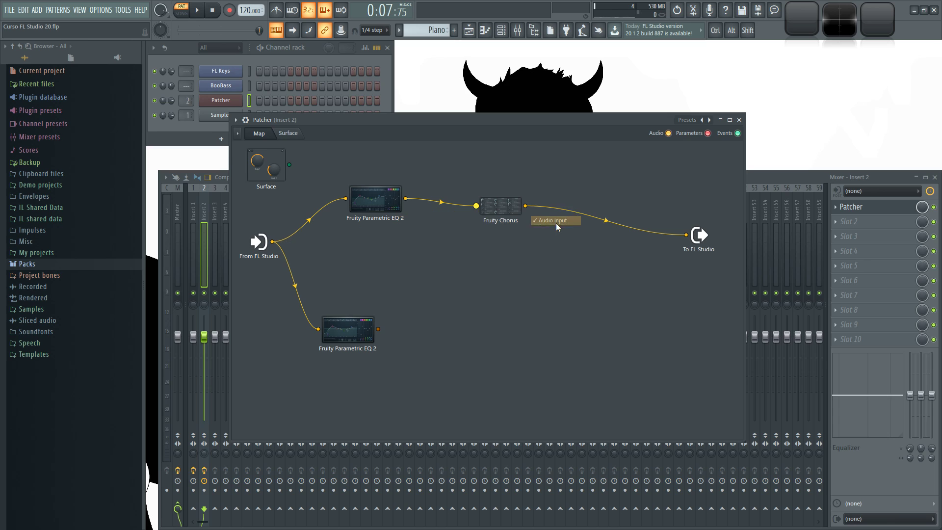
pyautogui.moveTo(378, 201); pyautogui.dragTo(385, 195)
# Add the Fruity Flangus effect and route the lower Fruity Parametric EQ 2 through it to To FL Studio
pyautogui.rightClick(479, 349)
pyautogui.moveTo(554, 377)
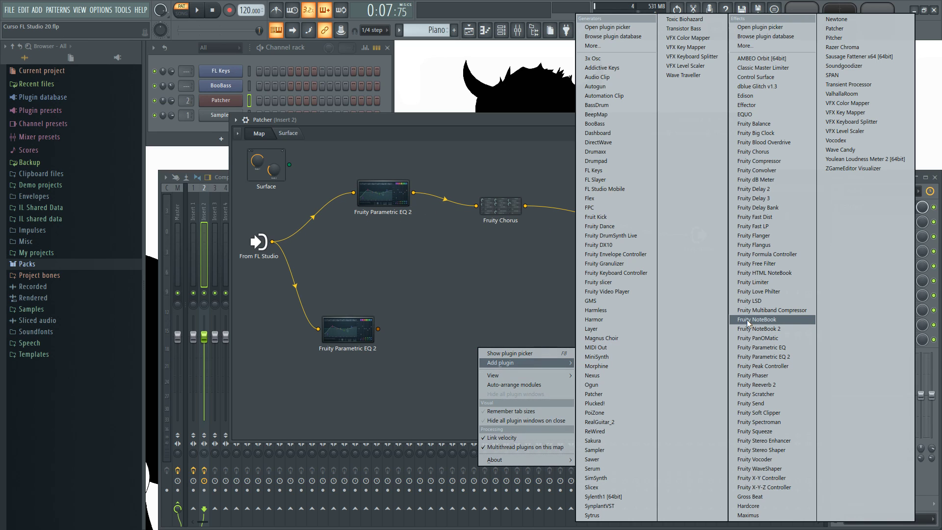
pyautogui.click(765, 245)
pyautogui.moveTo(465, 277); pyautogui.dragTo(472, 317)
pyautogui.moveTo(377, 329); pyautogui.dragTo(687, 235)
pyautogui.moveTo(347, 329); pyautogui.dragTo(360, 308)
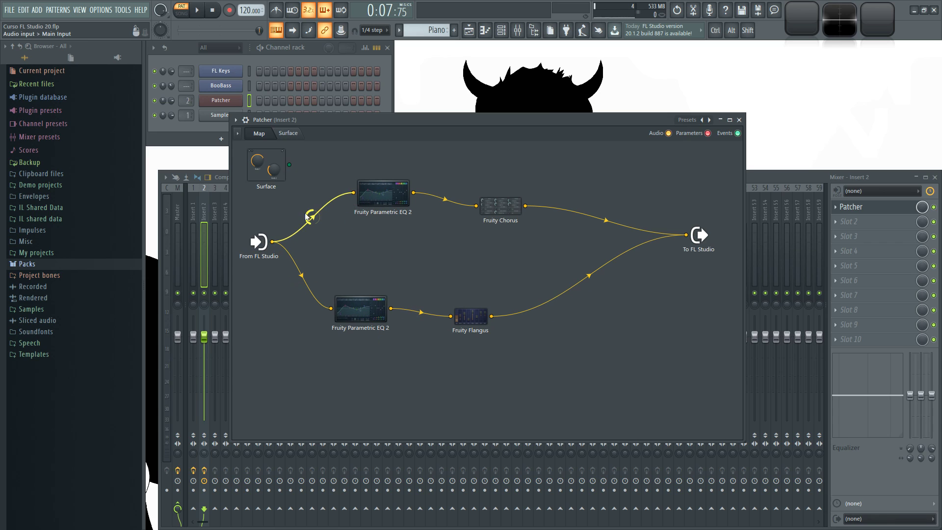
# Set band 1 of the upper Fruity Parametric EQ 2 to a high pass at 384 Hz
pyautogui.doubleClick(386, 196)
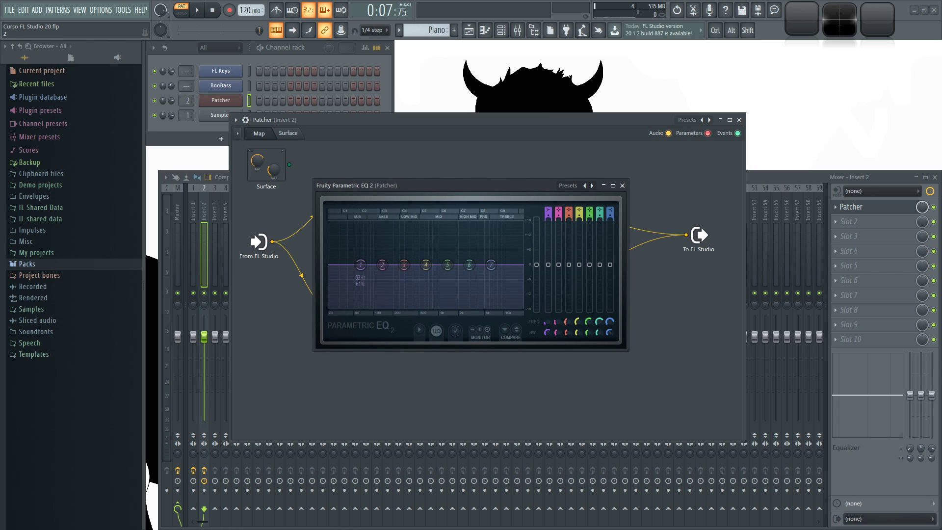
pyautogui.scroll(3, 361, 265)
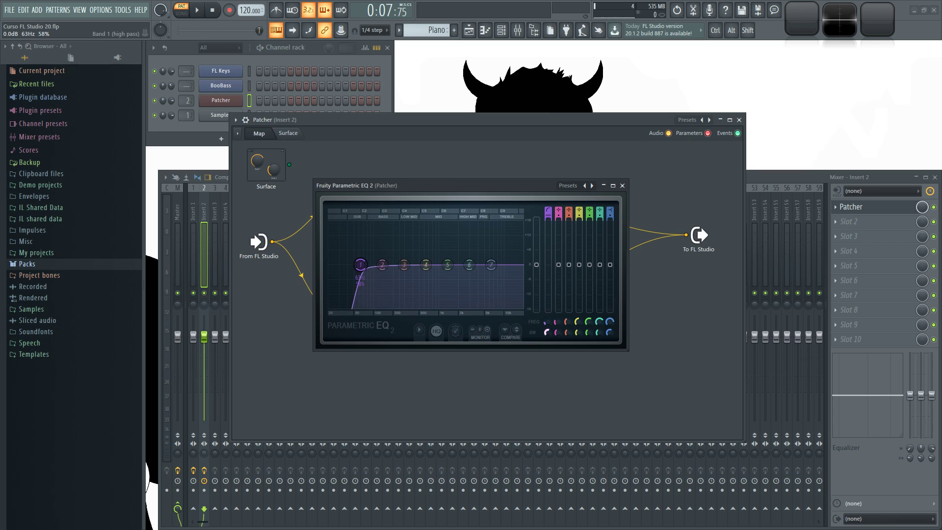
pyautogui.moveTo(545, 325); pyautogui.dragTo(544, 294)
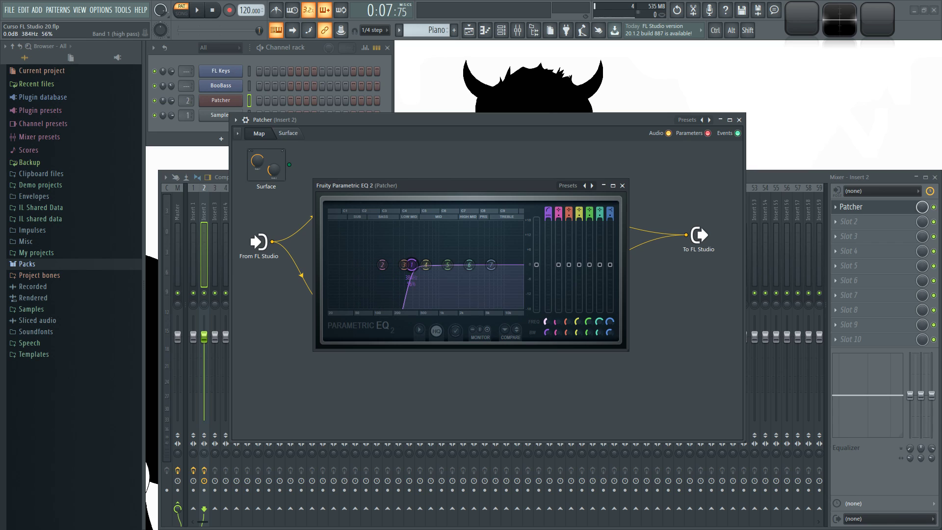
pyautogui.click(622, 186)
# Set band 7 of the lower Fruity Parametric EQ 2 to a low pass with its cutoff near band 4
pyautogui.click(365, 310)
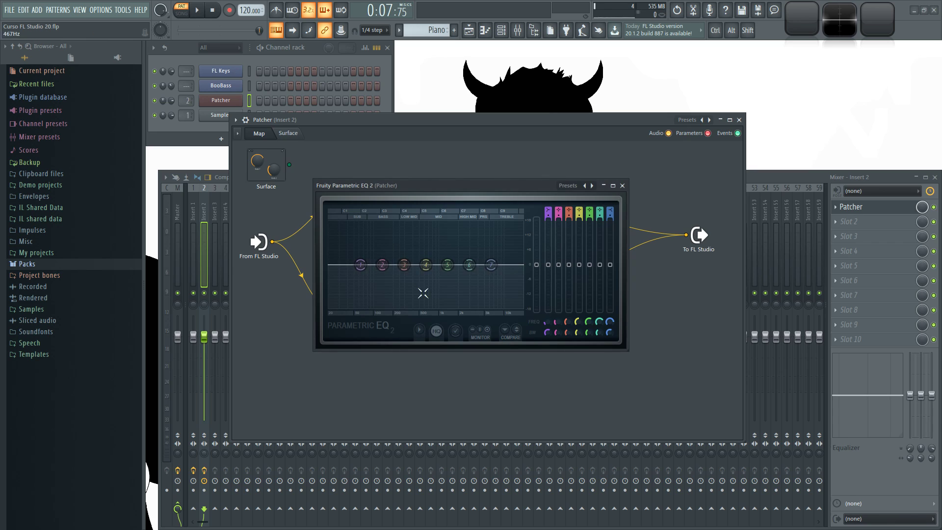
pyautogui.click(599, 212)
pyautogui.moveTo(610, 216); pyautogui.dragTo(618, 198)
pyautogui.click(622, 185)
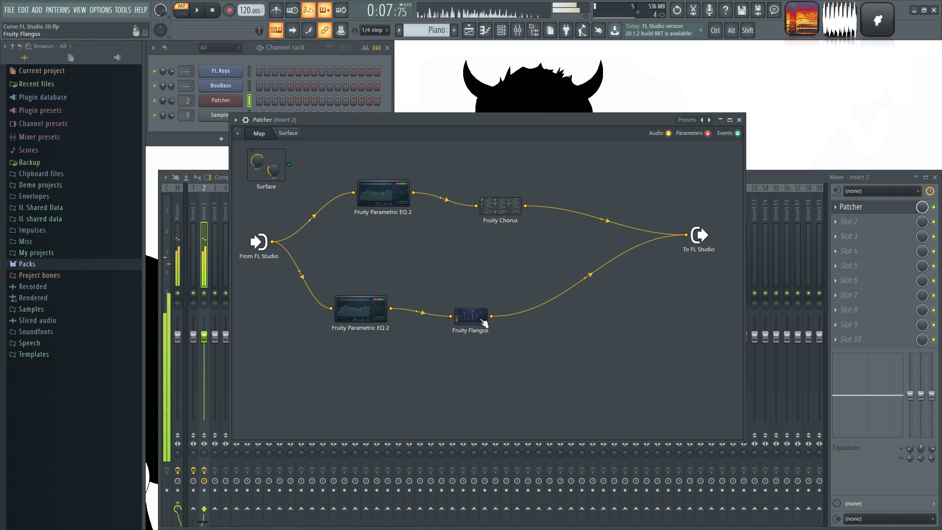
# Rearrange Fruity Flangus and both equalizers into clearly separated upper and lower chains, and move the Patcher window slightly up
pyautogui.moveTo(469, 317); pyautogui.dragTo(501, 328)
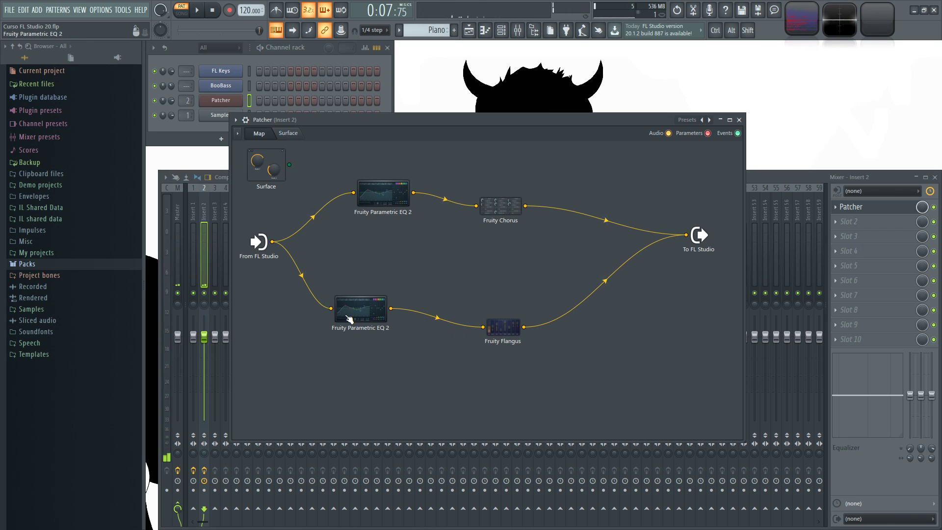
pyautogui.moveTo(352, 320); pyautogui.dragTo(353, 333)
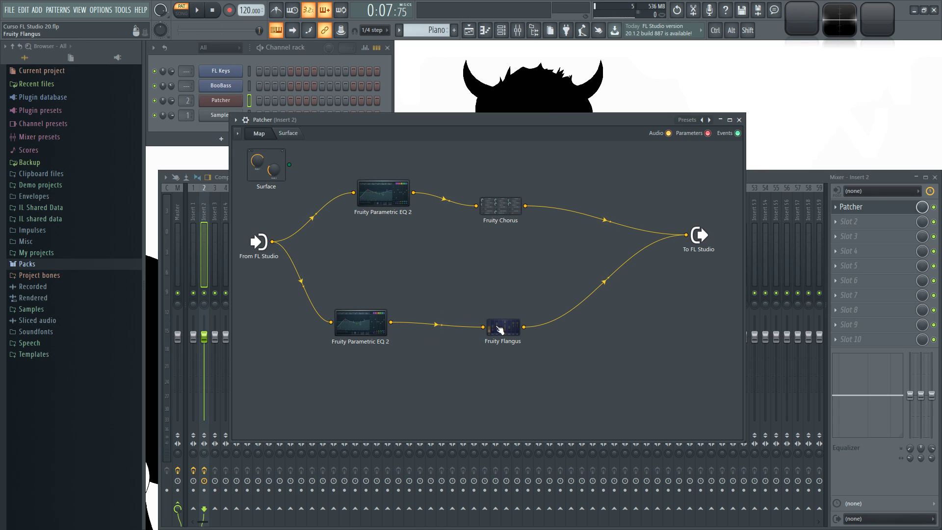
pyautogui.moveTo(501, 325); pyautogui.dragTo(514, 303)
pyautogui.moveTo(368, 328); pyautogui.dragTo(395, 295)
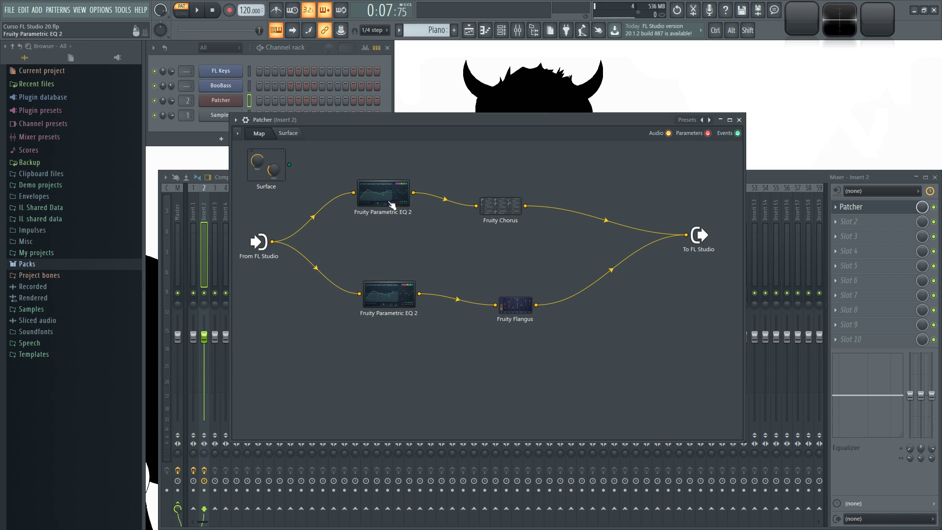
pyautogui.moveTo(383, 195); pyautogui.dragTo(405, 192)
pyautogui.moveTo(403, 283); pyautogui.dragTo(383, 335)
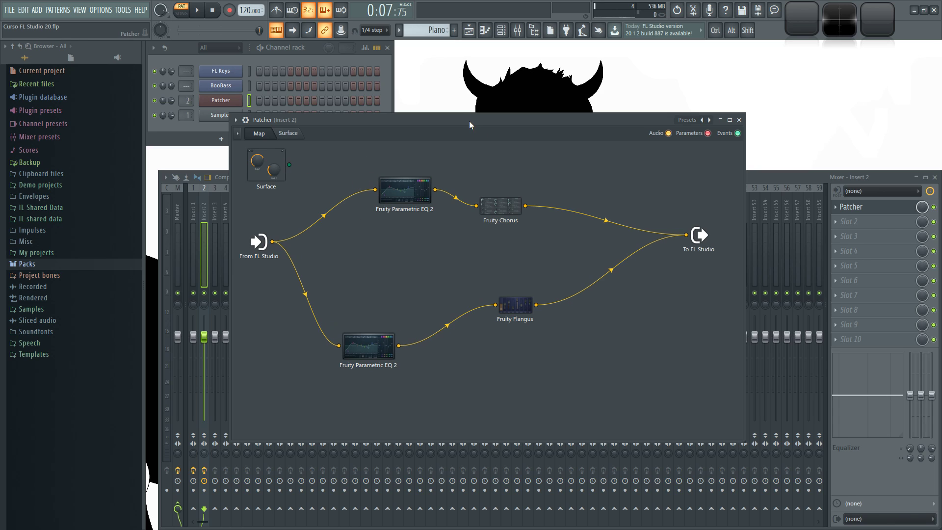
pyautogui.moveTo(469, 121); pyautogui.dragTo(462, 101)
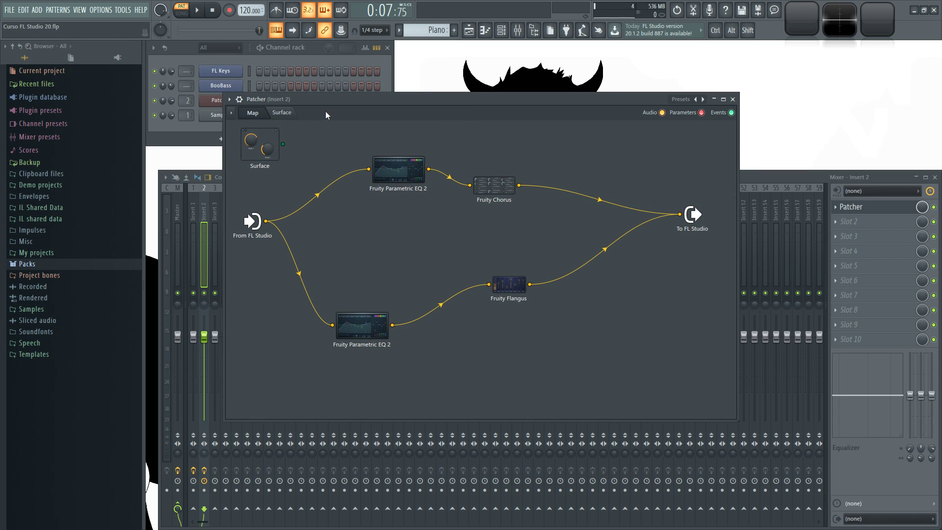
pyautogui.moveTo(359, 101); pyautogui.dragTo(368, 97)
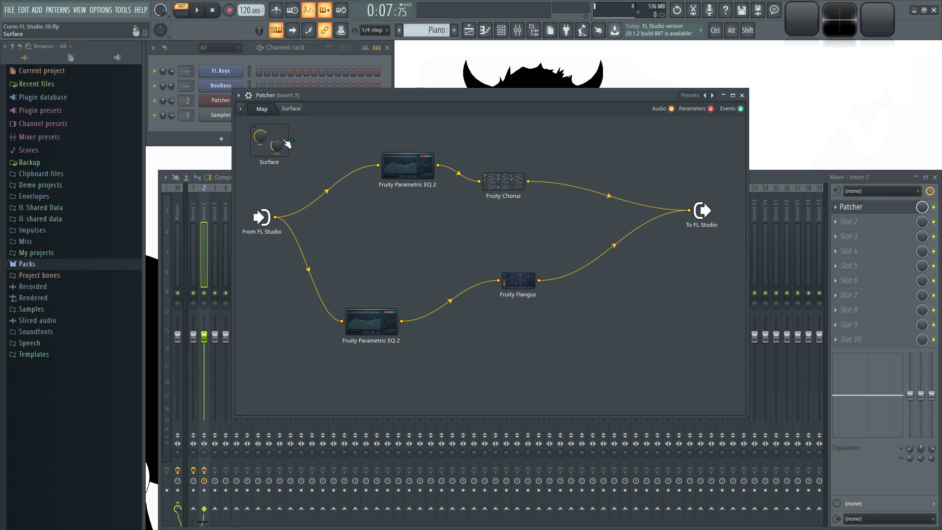
# Add a Knob control to Patcher's control surface
pyautogui.click(292, 109)
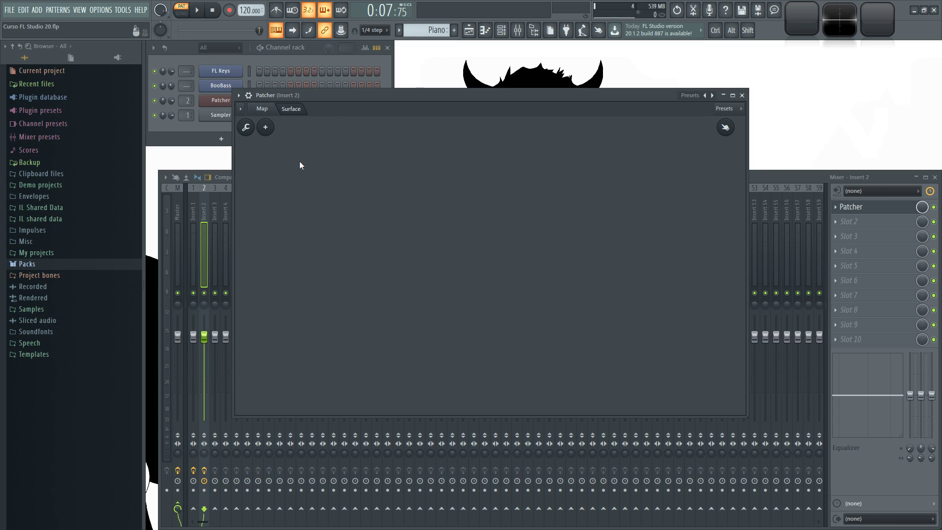
pyautogui.click(267, 128)
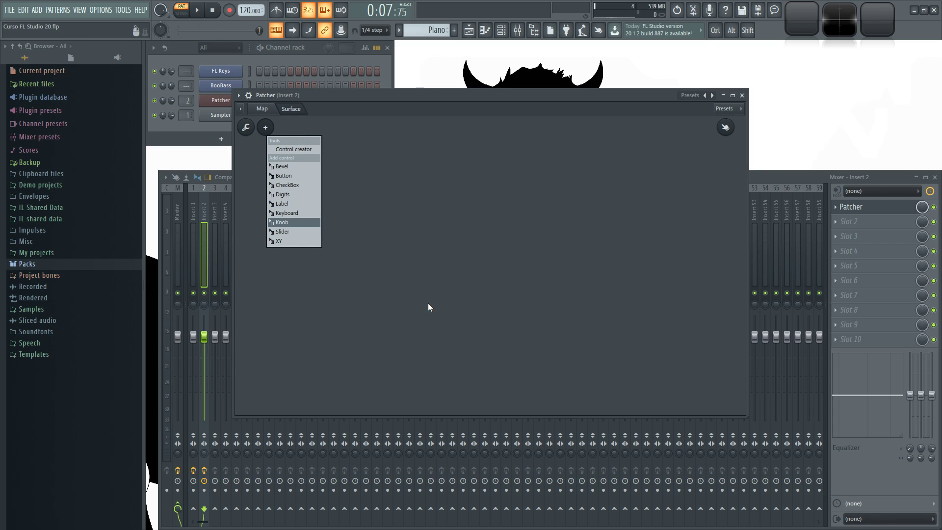
pyautogui.click(435, 253)
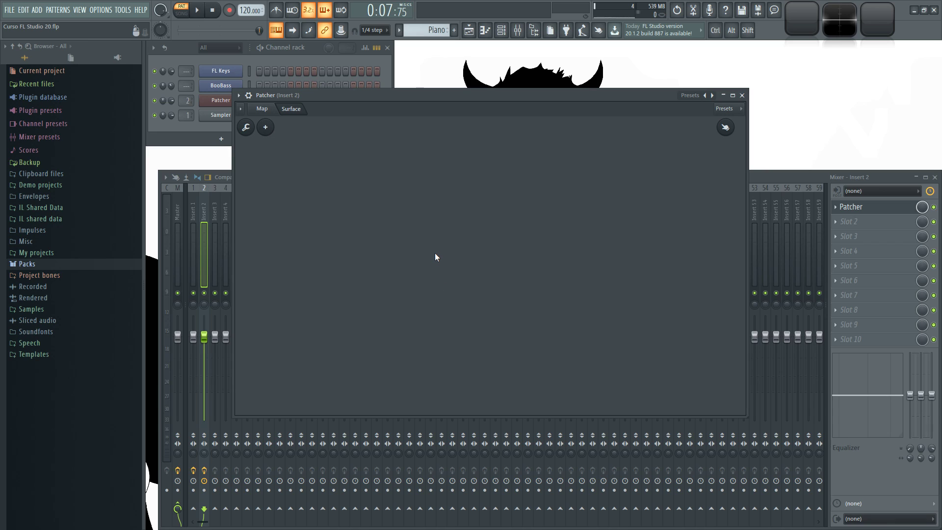
pyautogui.rightClick(435, 252)
pyautogui.click(265, 127)
pyautogui.click(266, 128)
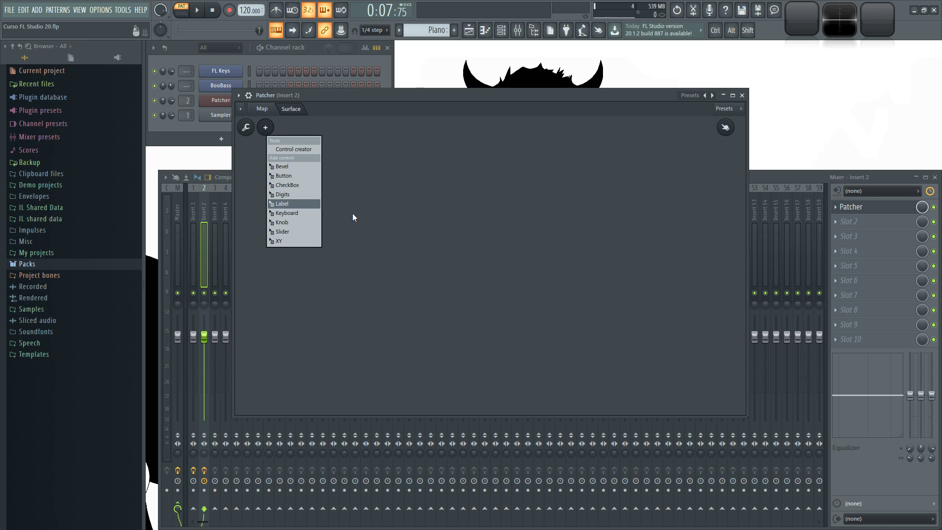
pyautogui.click(277, 222)
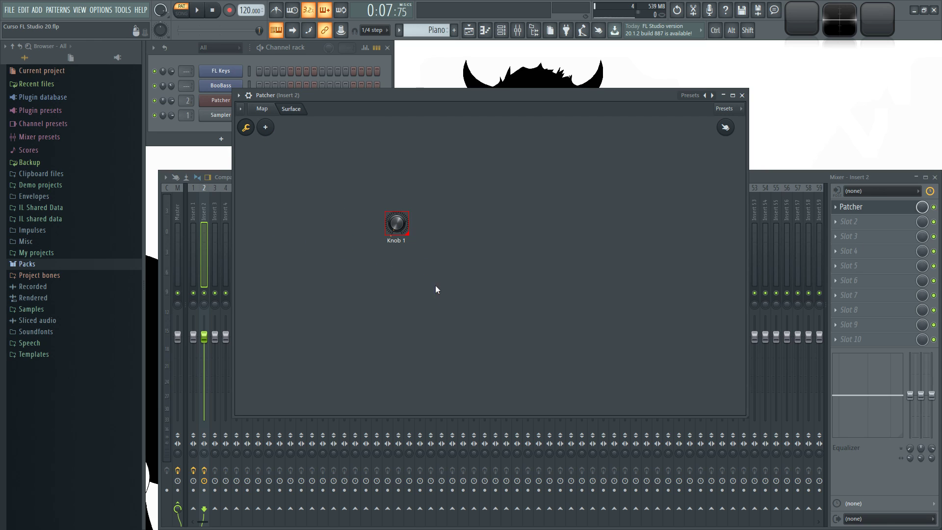
# Enlarge Knob 1, reposition it near the middle of the surface, try turning it, and return to the map
pyautogui.moveTo(409, 236); pyautogui.dragTo(540, 381)
pyautogui.moveTo(441, 356); pyautogui.dragTo(384, 219)
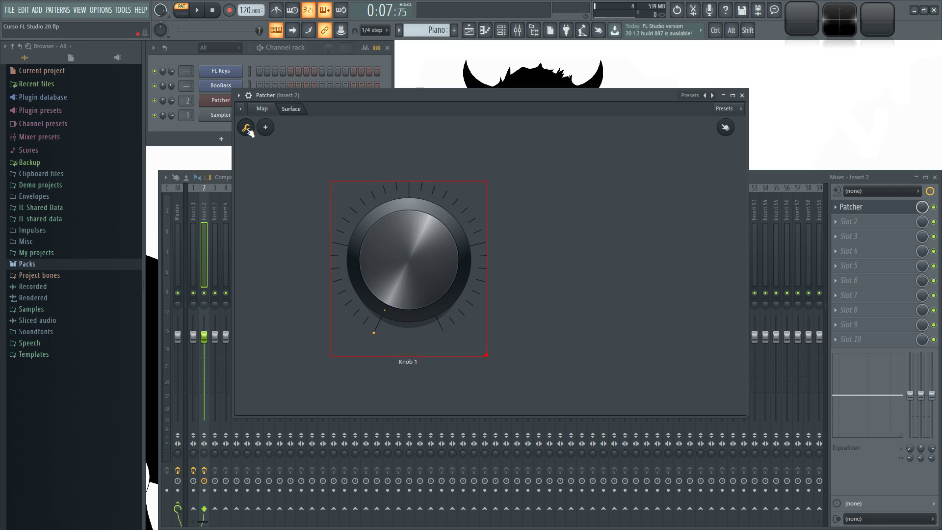
pyautogui.moveTo(408, 260)
pyautogui.mouseDown()
pyautogui.moveTo(409, 231)
pyautogui.moveTo(409, 250)
pyautogui.mouseUp()
pyautogui.click(265, 112)
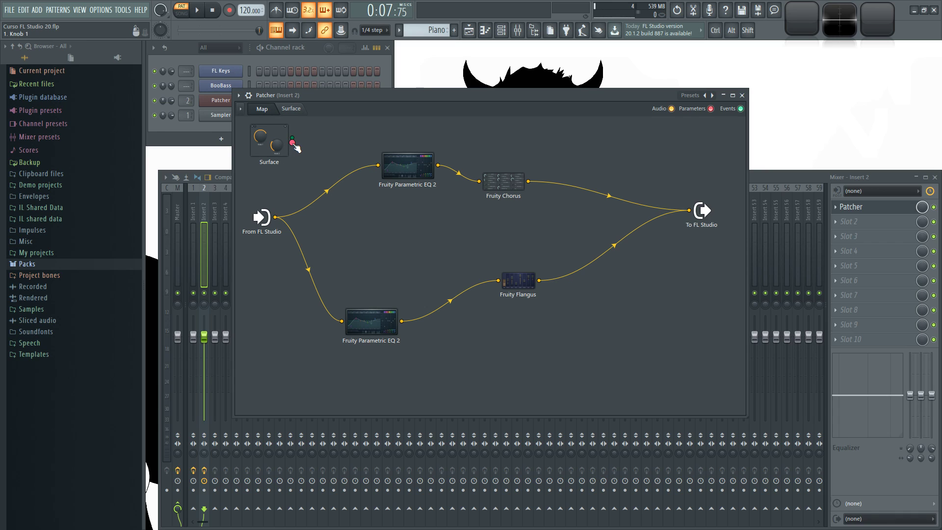
pyautogui.click(291, 108)
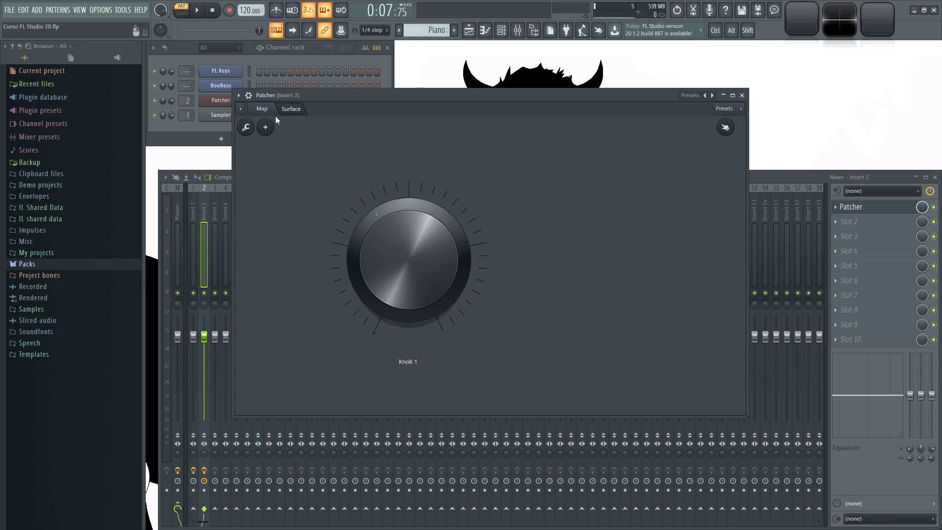
pyautogui.click(262, 109)
pyautogui.moveTo(293, 142); pyautogui.dragTo(295, 143)
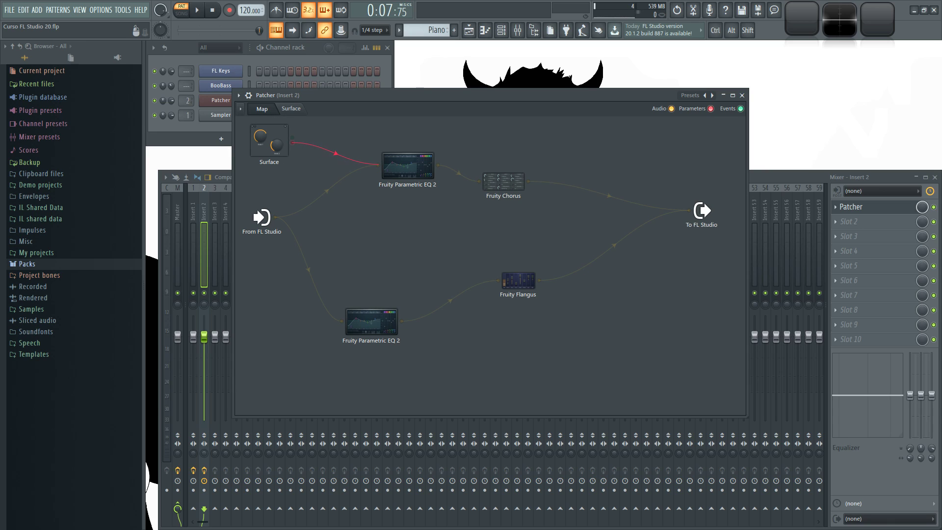
pyautogui.moveTo(379, 165); pyautogui.dragTo(387, 163)
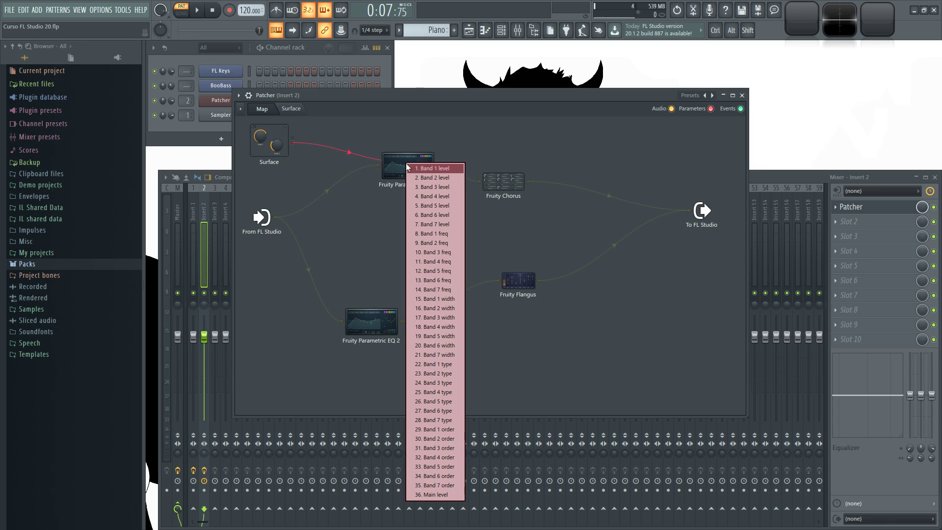
pyautogui.click(380, 166)
# Link Knob 1 to the upper Fruity Parametric EQ 2's Band 1 freq and test the knob with the equalizer window alongside
pyautogui.moveTo(294, 142); pyautogui.dragTo(415, 167)
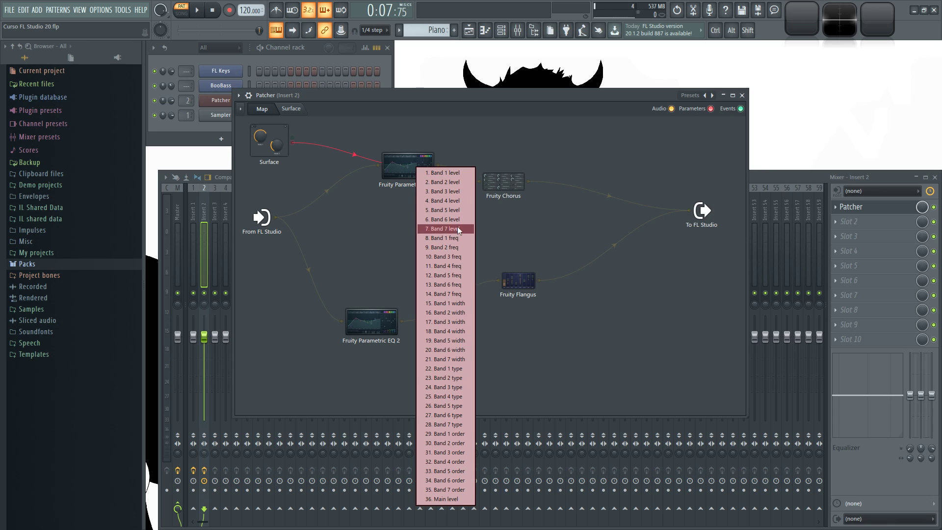
pyautogui.click(444, 238)
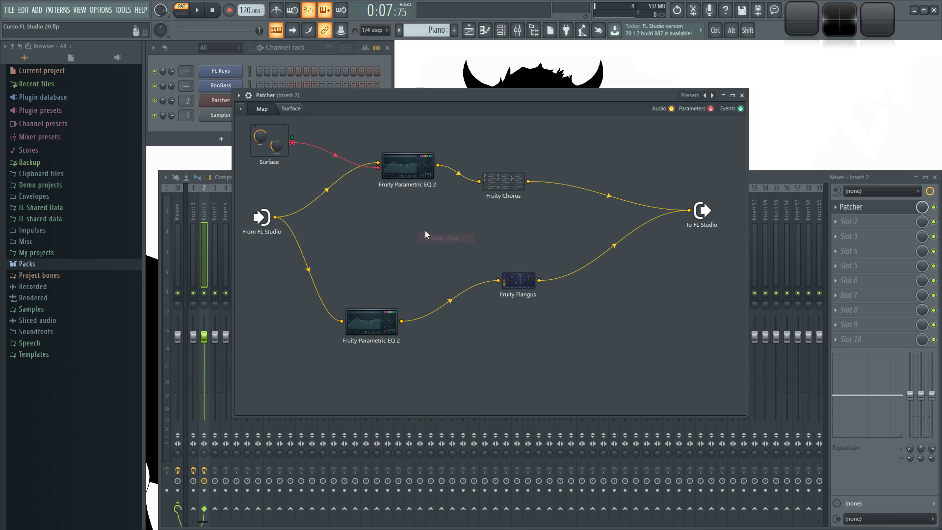
pyautogui.moveTo(408, 172); pyautogui.dragTo(583, 78)
pyautogui.click(423, 165)
pyautogui.click(291, 109)
pyautogui.moveTo(409, 260)
pyautogui.mouseDown()
pyautogui.moveTo(408, 211)
pyautogui.moveTo(409, 255)
pyautogui.moveTo(408, 243)
pyautogui.mouseUp()
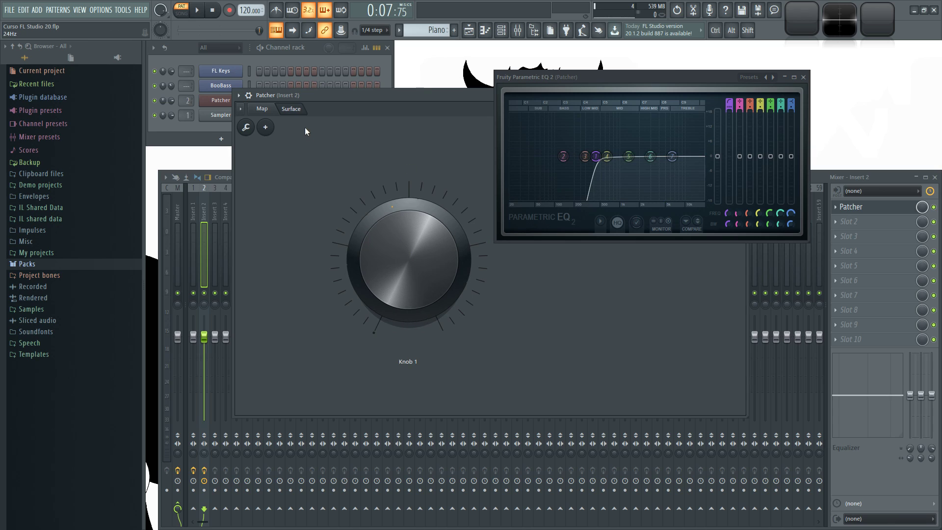
# Link Knob 1 on the Surface module to the lower Fruity Parametric EQ 2's Band 7 freq
pyautogui.click(262, 109)
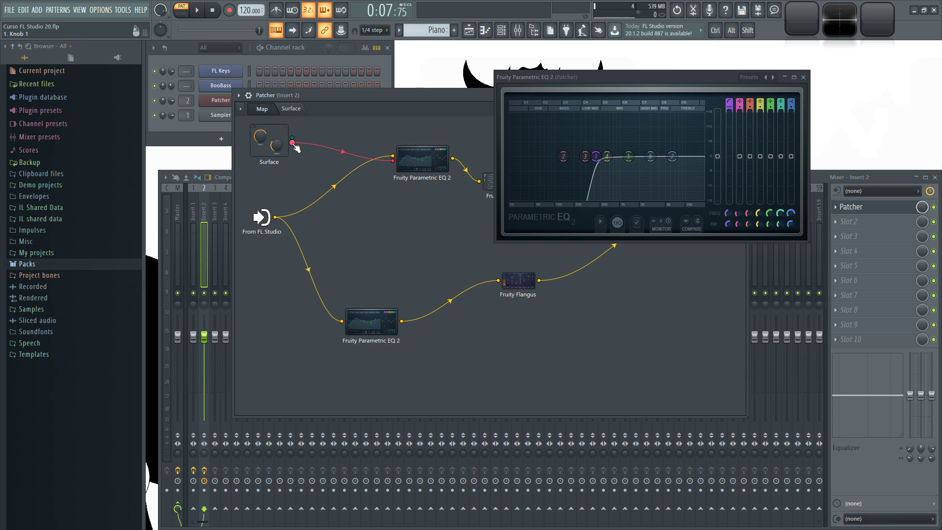
pyautogui.moveTo(294, 145); pyautogui.dragTo(373, 314)
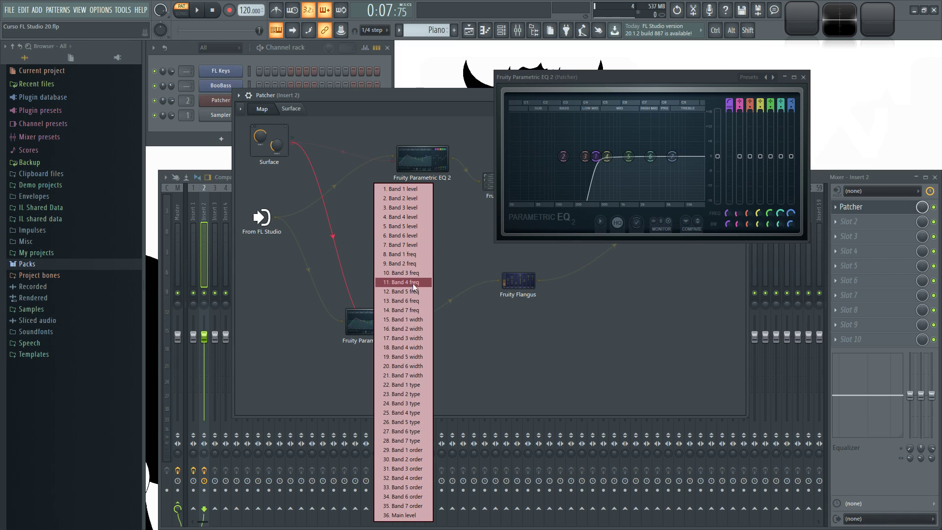
pyautogui.click(410, 310)
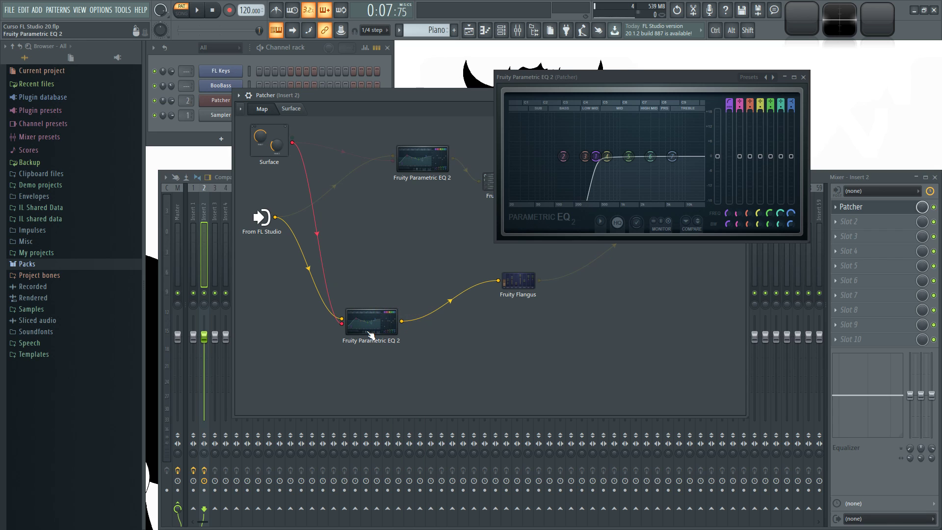
# Show the lower equalizer beside the surface and turn Knob 1 while playing a note to check the low-pass sweep
pyautogui.click(422, 158)
pyautogui.moveTo(443, 190); pyautogui.dragTo(676, 234)
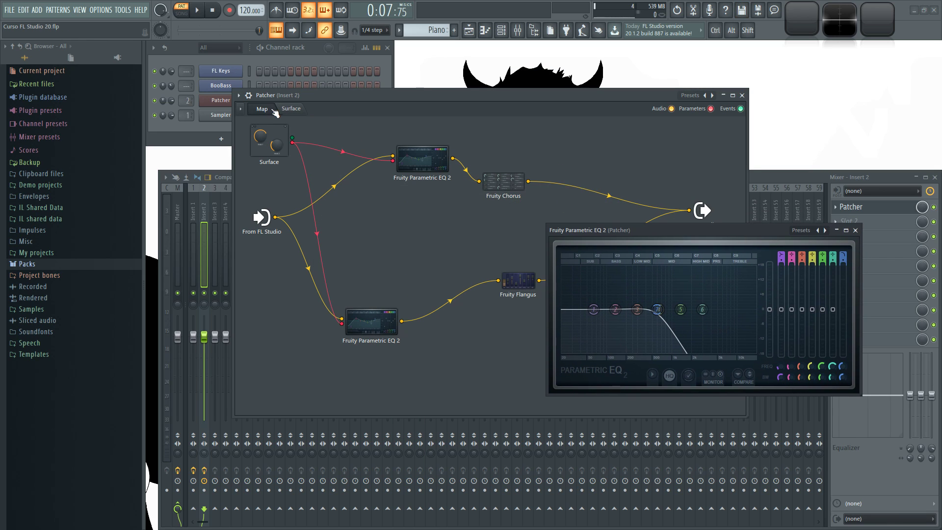
pyautogui.click(291, 108)
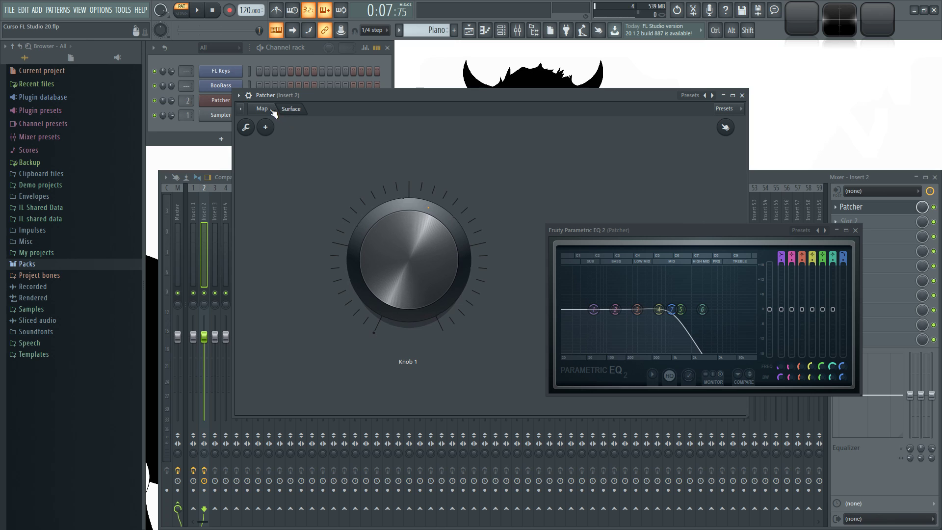
pyautogui.press('z')
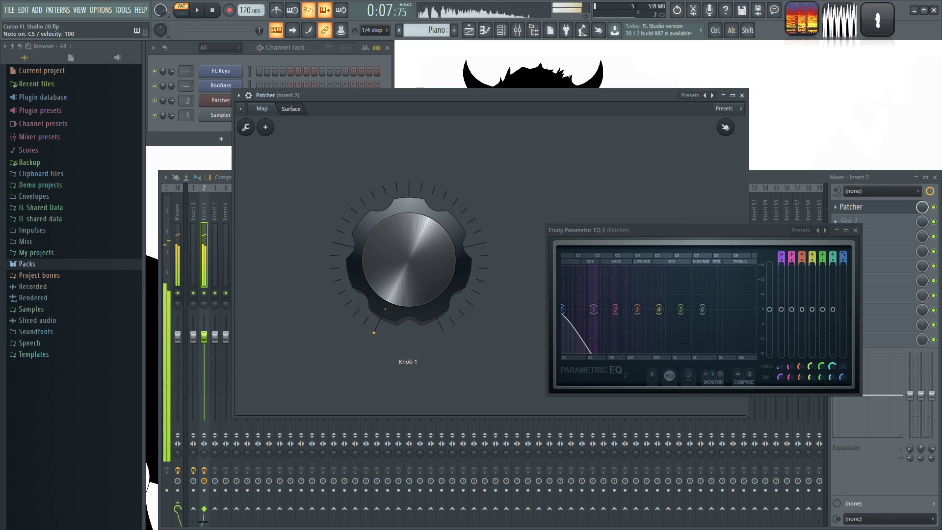
# Return to Patcher's map and close the floating Fruity Parametric EQ 2 window
pyautogui.click(260, 112)
pyautogui.moveTo(616, 229); pyautogui.dragTo(480, 158)
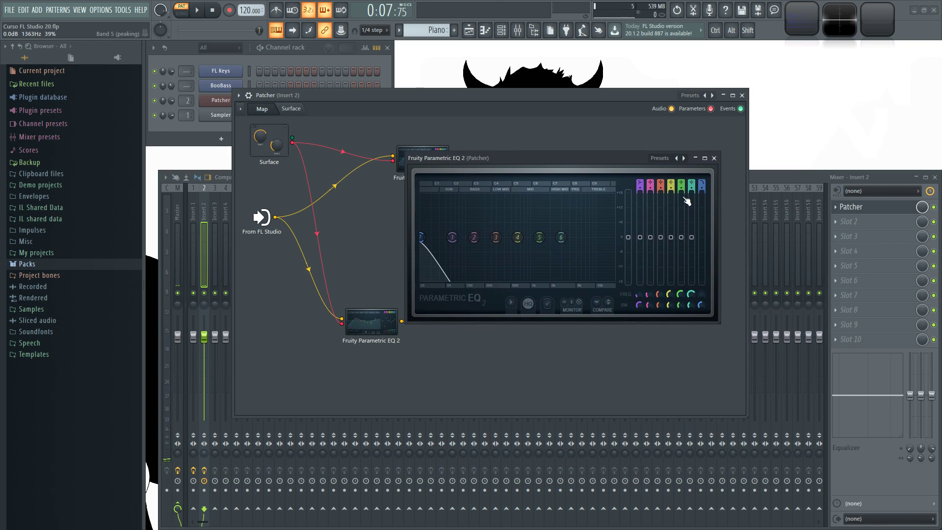
pyautogui.click(715, 158)
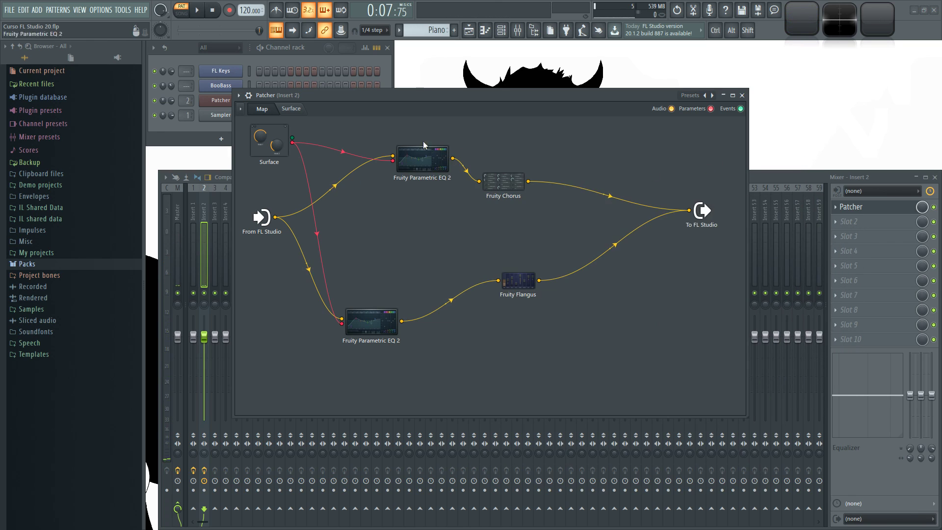
# Browse Patcher's built-in effect presets and load 1K Tremolo on mixer Insert 2
pyautogui.rightClick(706, 96)
pyautogui.click(387, 104)
pyautogui.click(292, 109)
pyautogui.click(262, 108)
pyautogui.rightClick(707, 96)
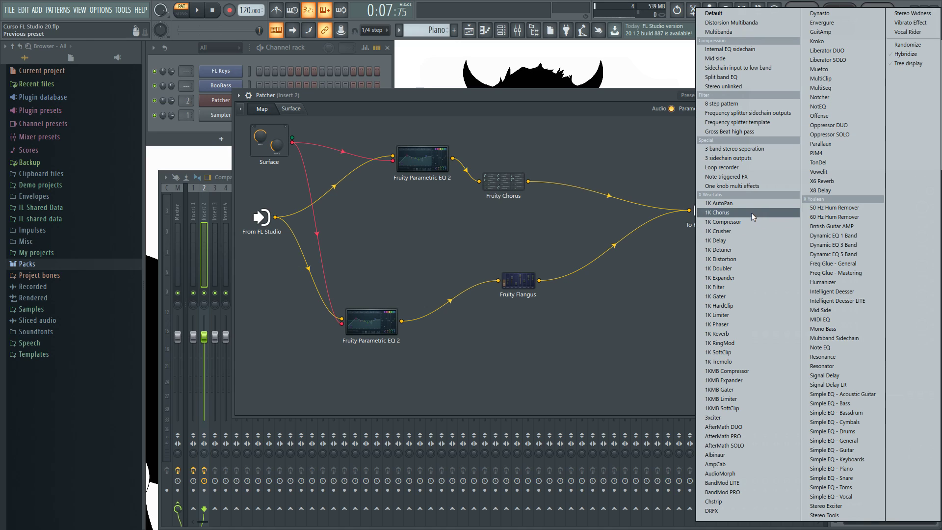
pyautogui.click(730, 361)
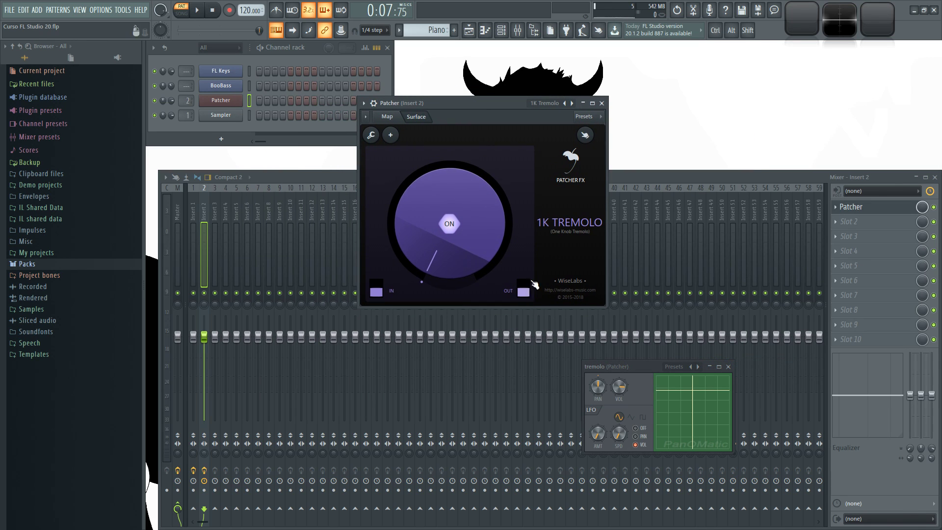
# Play a note and turn the large 1K Tremolo knob to hear the tremolo effect
pyautogui.moveTo(443, 123); pyautogui.dragTo(433, 119)
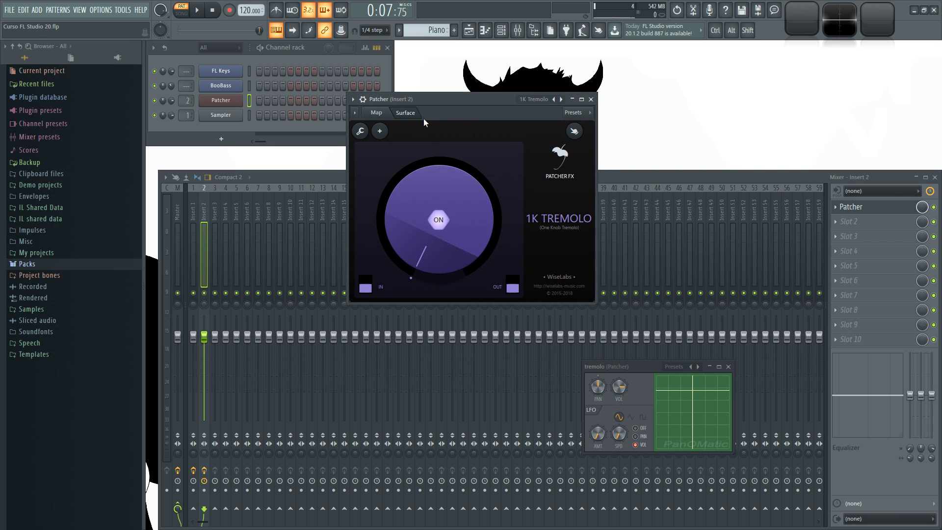
pyautogui.press('q')
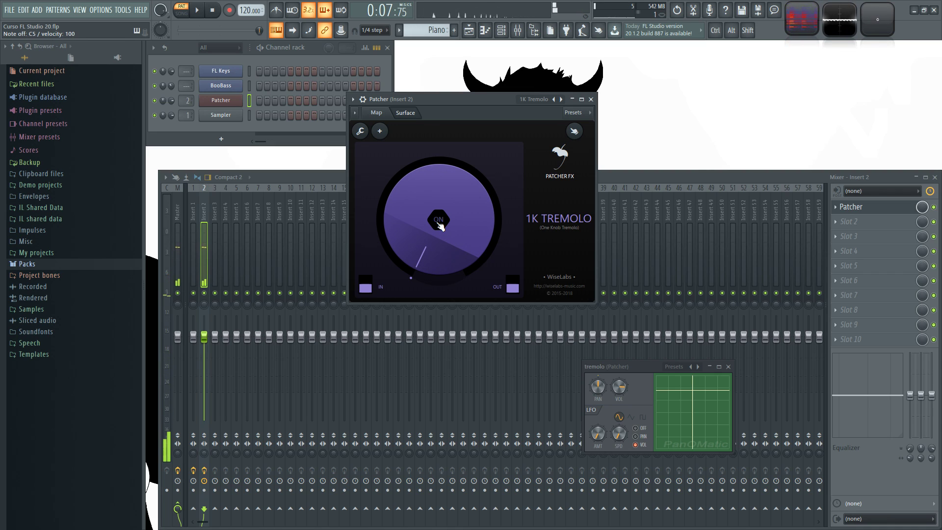
pyautogui.press('q')
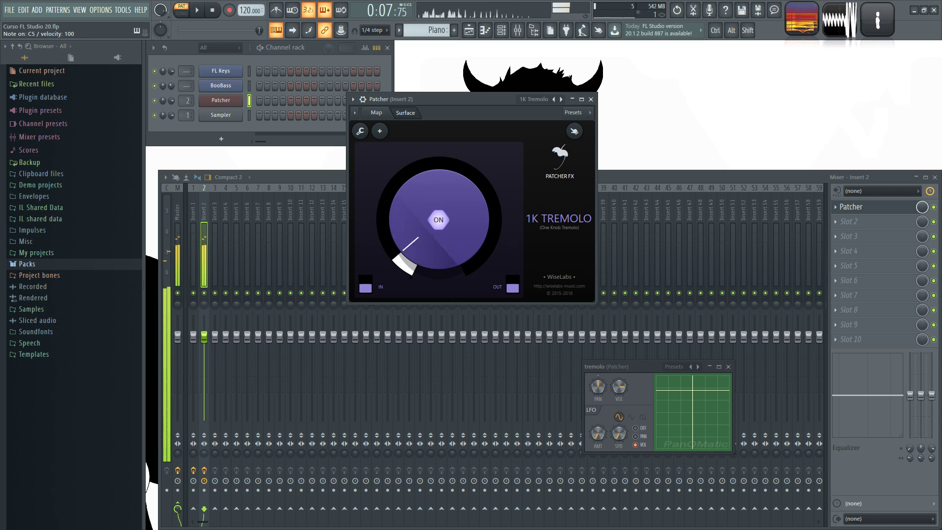
pyautogui.moveTo(438, 220); pyautogui.dragTo(436, 265)
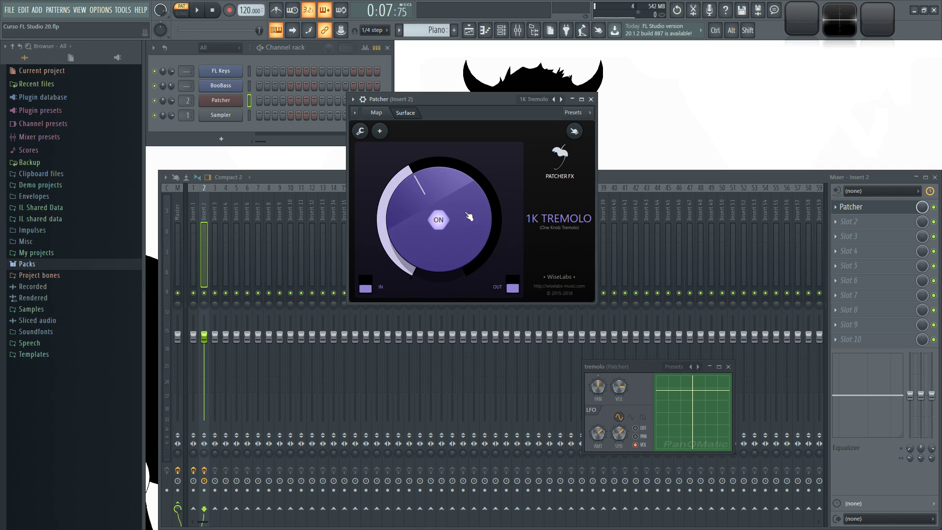
# Load the Simple EQ - Piano preset and adjust its Warmth, Bell, Brilliance and Rumble sliders while playing a note
pyautogui.moveTo(554, 102); pyautogui.dragTo(525, 116)
pyautogui.rightClick(525, 114)
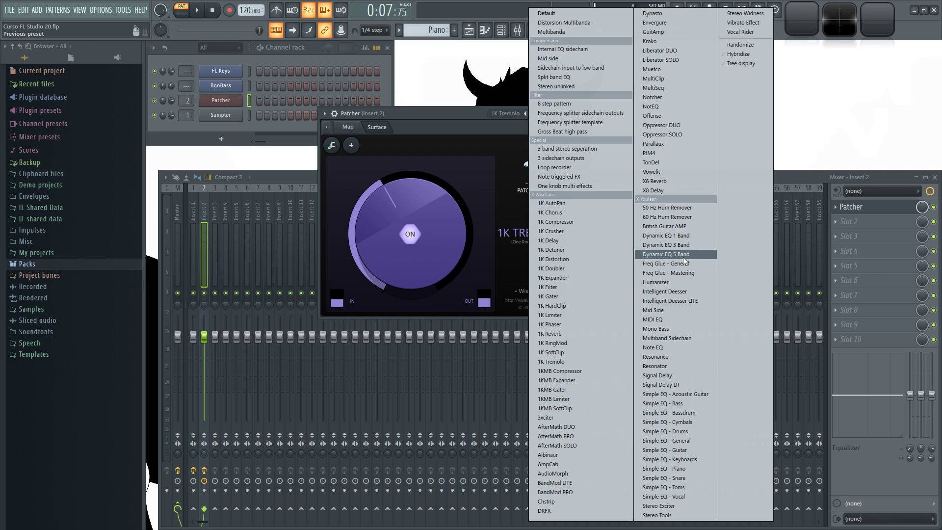
pyautogui.click(691, 471)
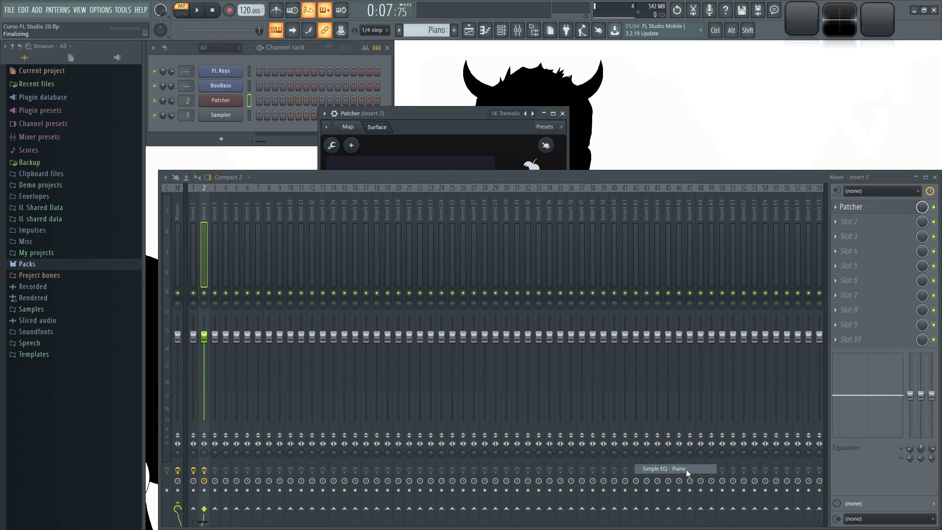
pyautogui.moveTo(412, 290); pyautogui.dragTo(437, 301)
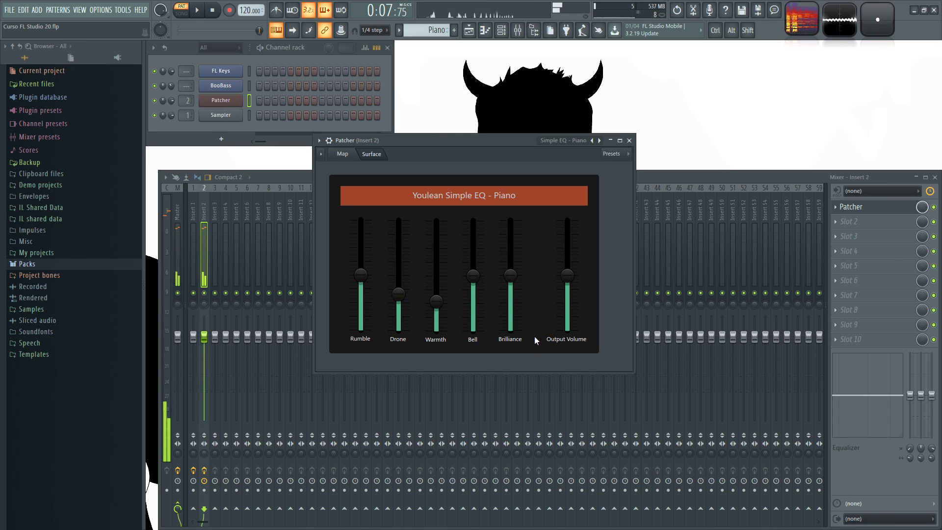
pyautogui.moveTo(513, 281); pyautogui.dragTo(436, 279)
pyautogui.moveTo(361, 275)
pyautogui.mouseDown()
pyautogui.moveTo(361, 236)
pyautogui.moveTo(361, 318)
pyautogui.moveTo(375, 270)
pyautogui.mouseUp()
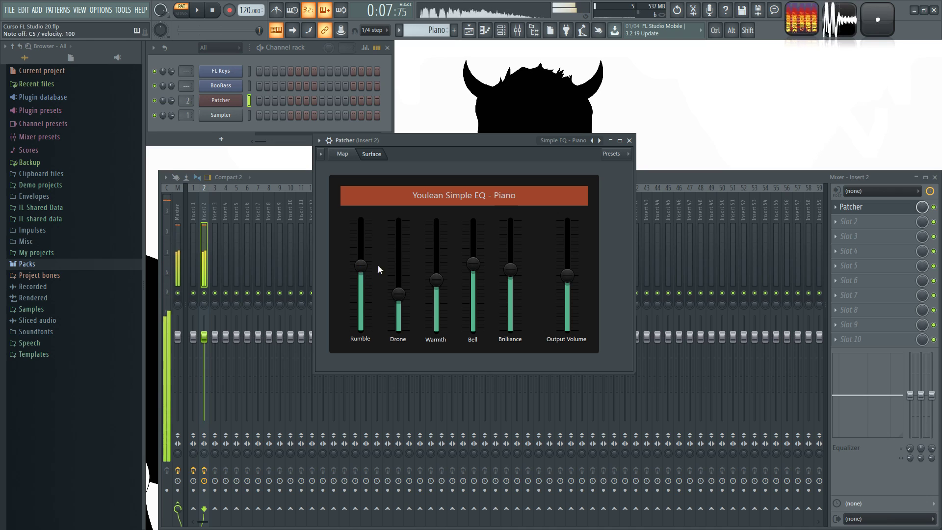
# Load the 3xciter preset and try its Band 3 Excite knob while playing a note
pyautogui.rightClick(599, 142)
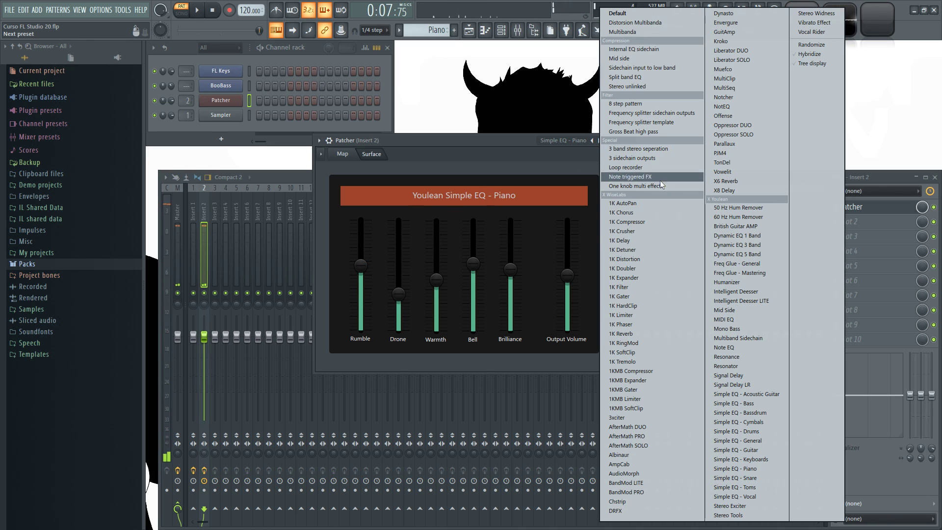
pyautogui.click(643, 418)
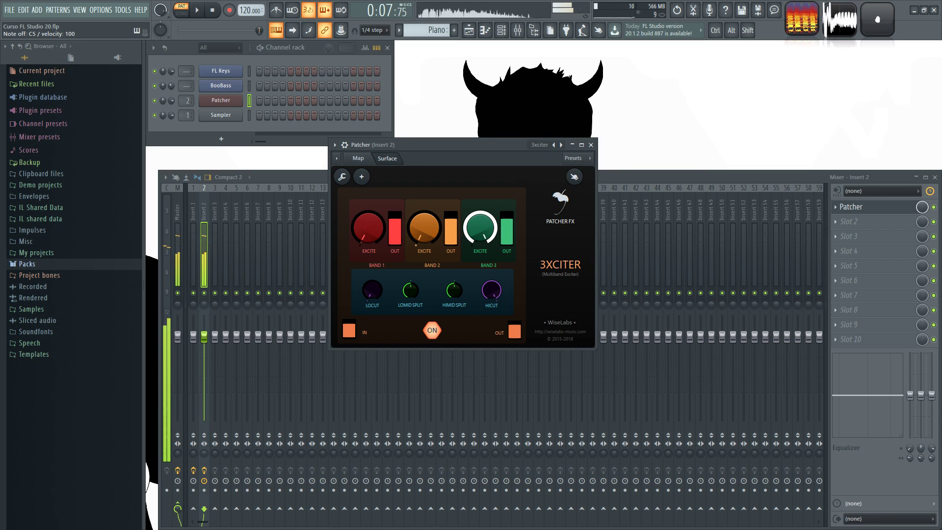
pyautogui.moveTo(420, 146); pyautogui.dragTo(398, 130)
pyautogui.moveTo(570, 333)
pyautogui.mouseDown()
pyautogui.moveTo(709, 441)
pyautogui.moveTo(606, 339)
pyautogui.moveTo(583, 340)
pyautogui.mouseUp()
pyautogui.moveTo(417, 128); pyautogui.dragTo(402, 133)
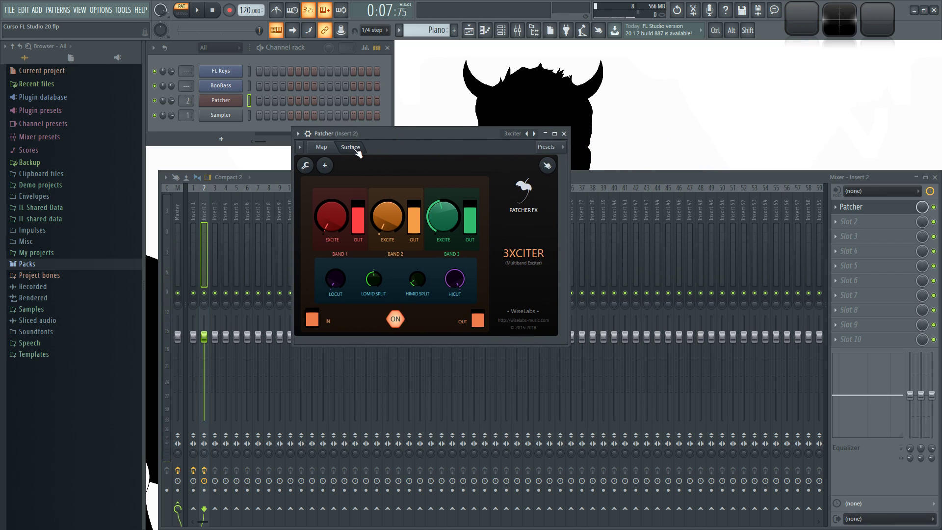
# Examine the 3xciter preset's module map in an enlarged window, compare it with the surface controls, and return to the surface
pyautogui.click(326, 148)
pyautogui.moveTo(475, 137); pyautogui.dragTo(355, 90)
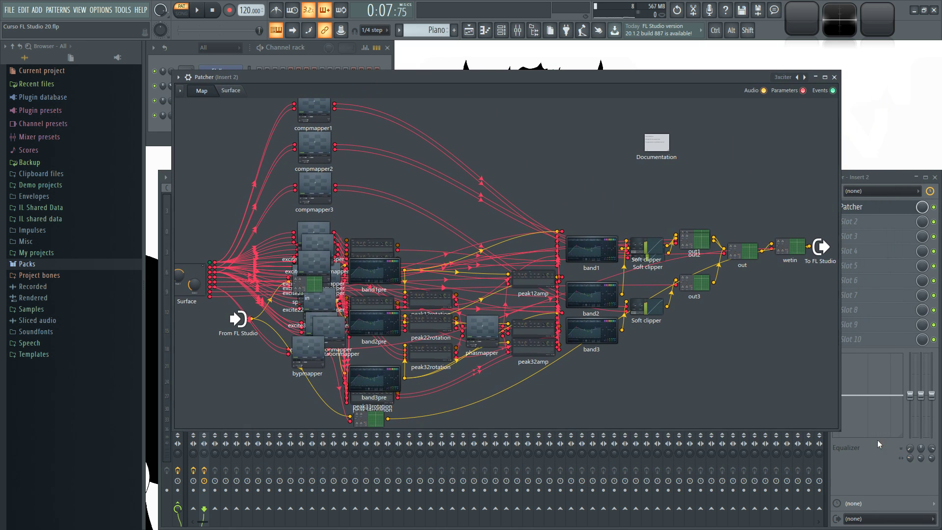
pyautogui.moveTo(839, 432); pyautogui.dragTo(855, 496)
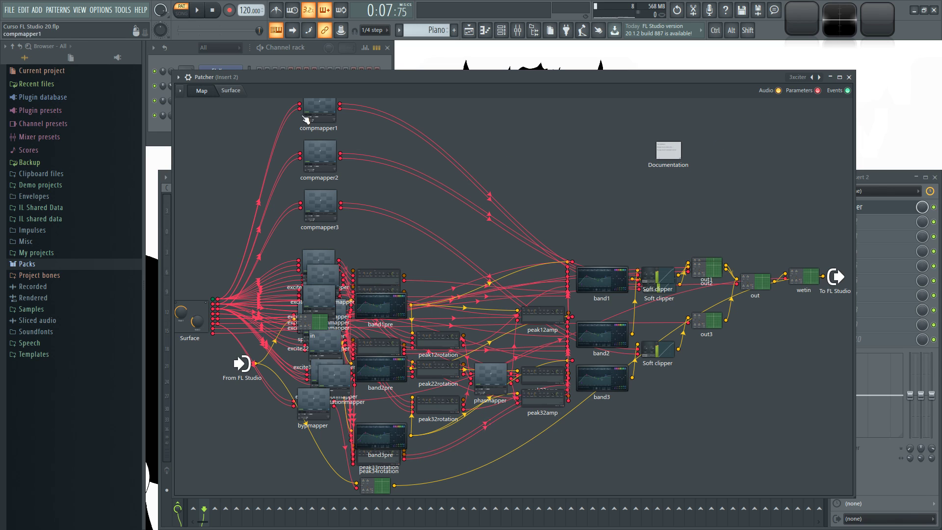
pyautogui.click(230, 91)
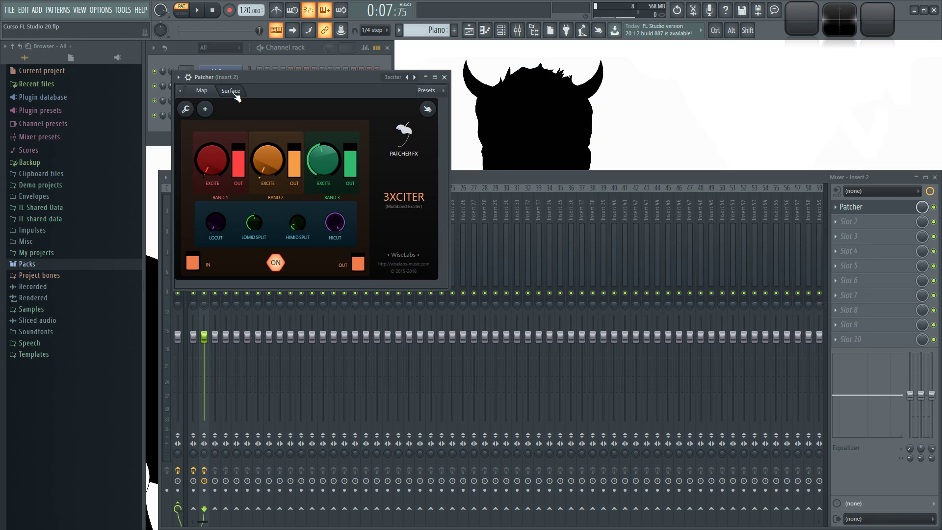
pyautogui.moveTo(314, 77); pyautogui.dragTo(488, 142)
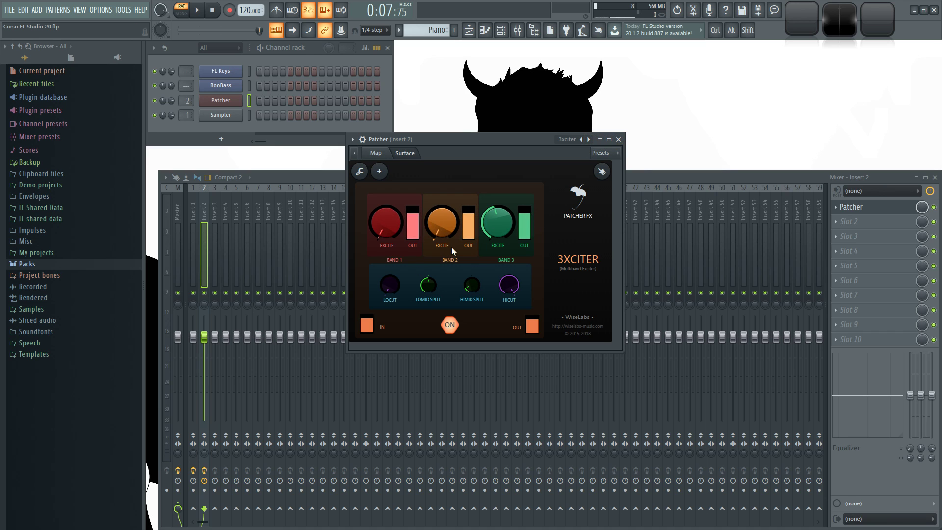
pyautogui.click(378, 153)
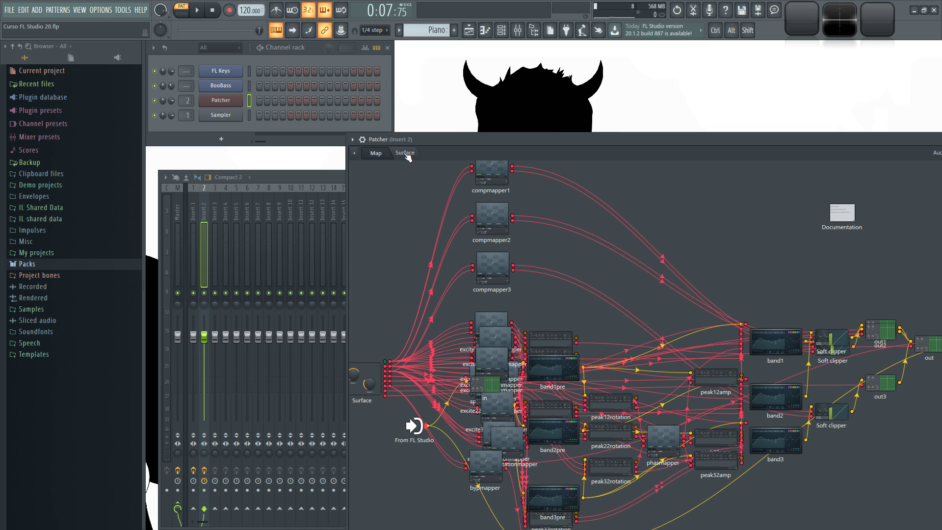
pyautogui.click(406, 153)
# Load the Stereo Widness preset and turn its Wideness knob up and back down while playing a note
pyautogui.moveTo(450, 138); pyautogui.dragTo(426, 140)
pyautogui.click(562, 141)
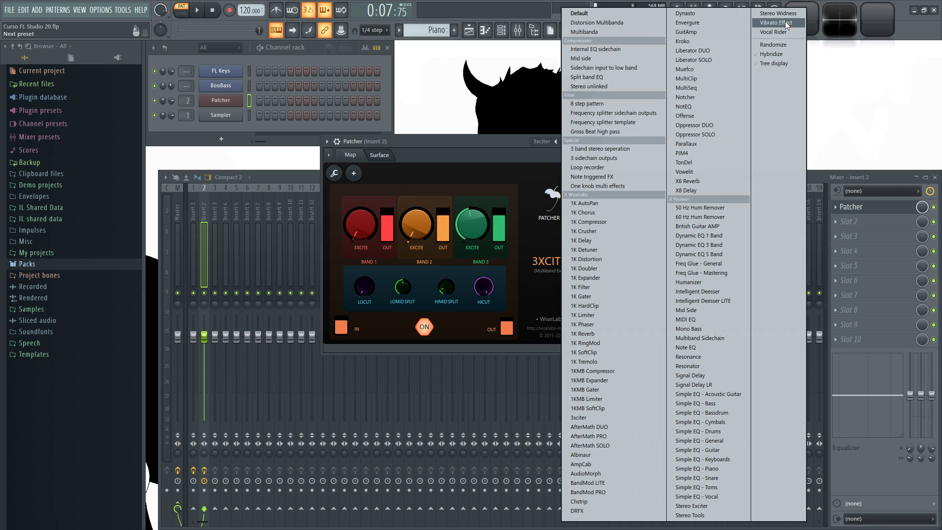
pyautogui.click(784, 14)
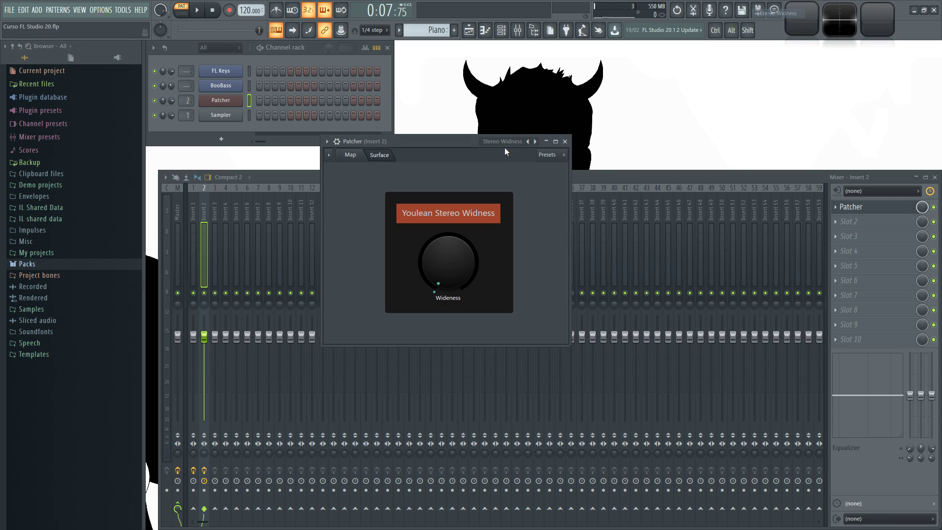
pyautogui.moveTo(480, 140); pyautogui.dragTo(490, 132)
pyautogui.moveTo(458, 255); pyautogui.dragTo(480, 214)
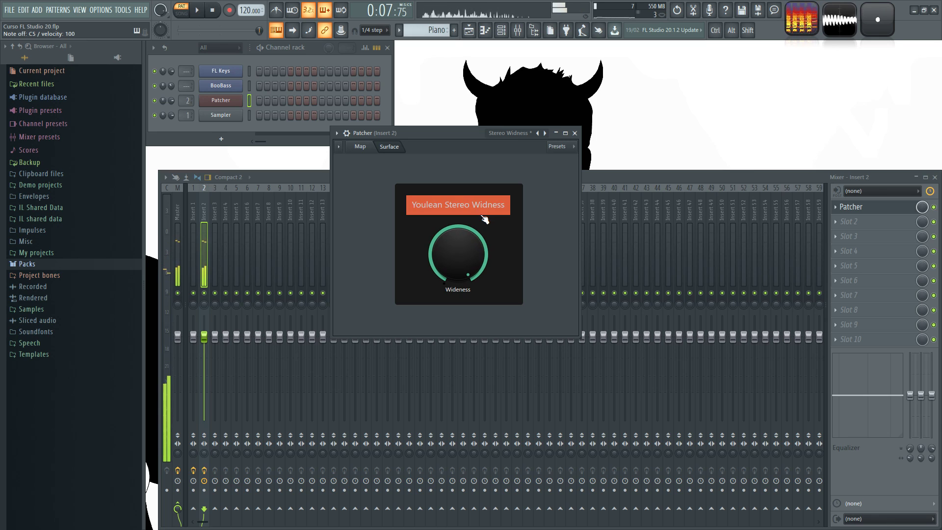
pyautogui.moveTo(476, 264); pyautogui.dragTo(475, 294)
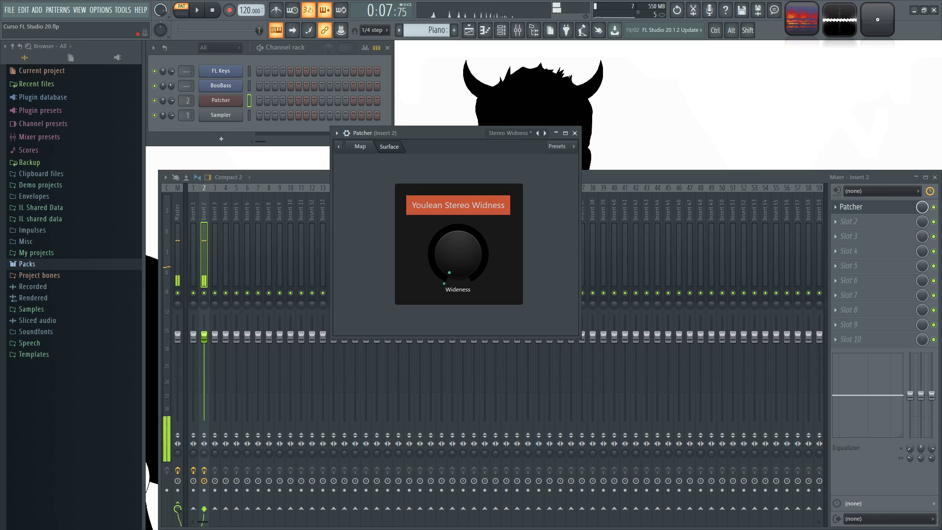
# Examine the Stereo Widness map in an enlarged window and retry the Wideness knob at maximum on the surface
pyautogui.click(367, 148)
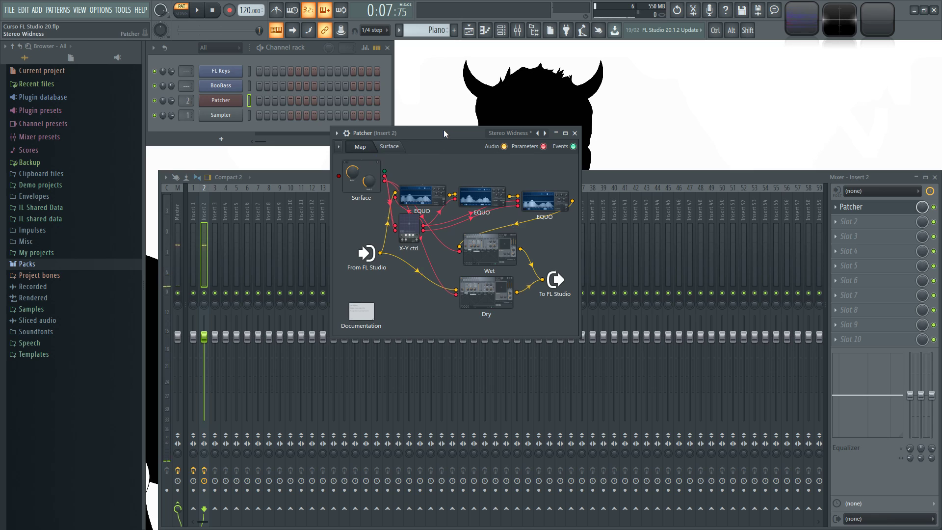
pyautogui.moveTo(445, 131); pyautogui.dragTo(395, 105)
pyautogui.moveTo(530, 313); pyautogui.dragTo(668, 406)
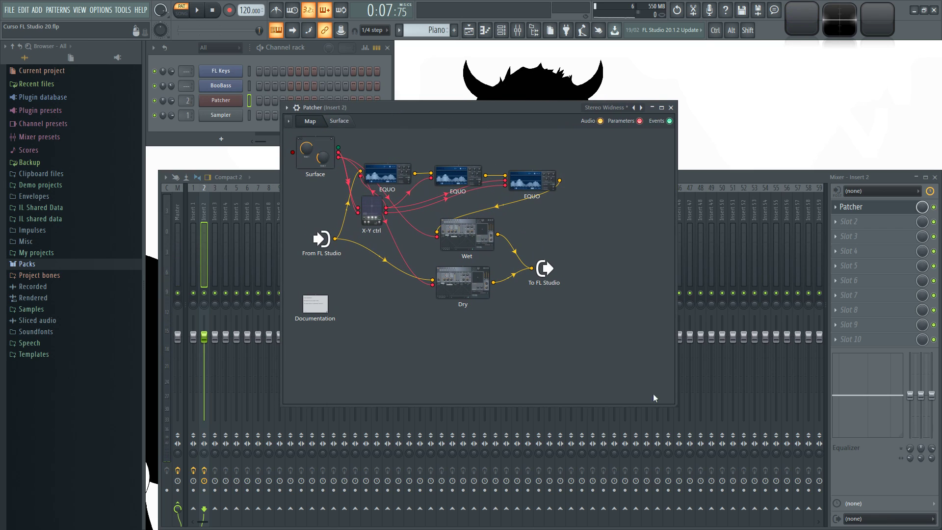
pyautogui.click(339, 121)
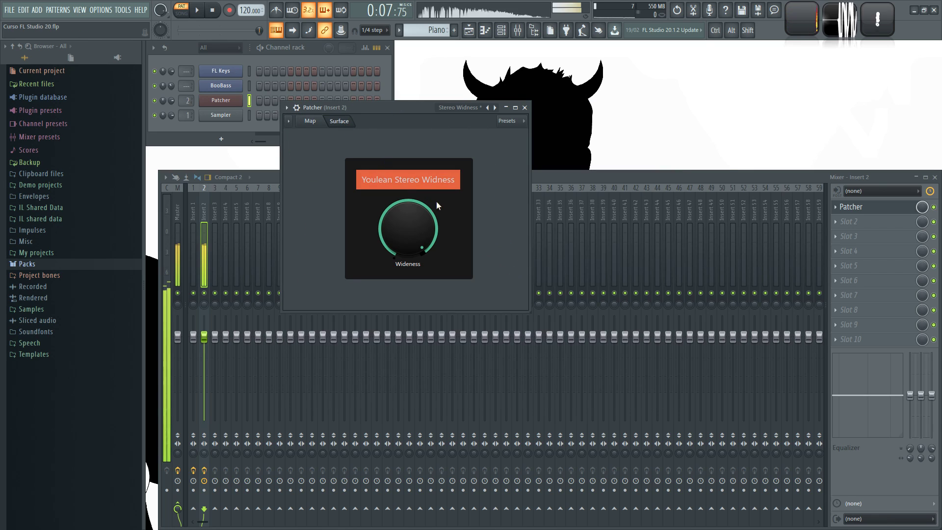
pyautogui.click(311, 121)
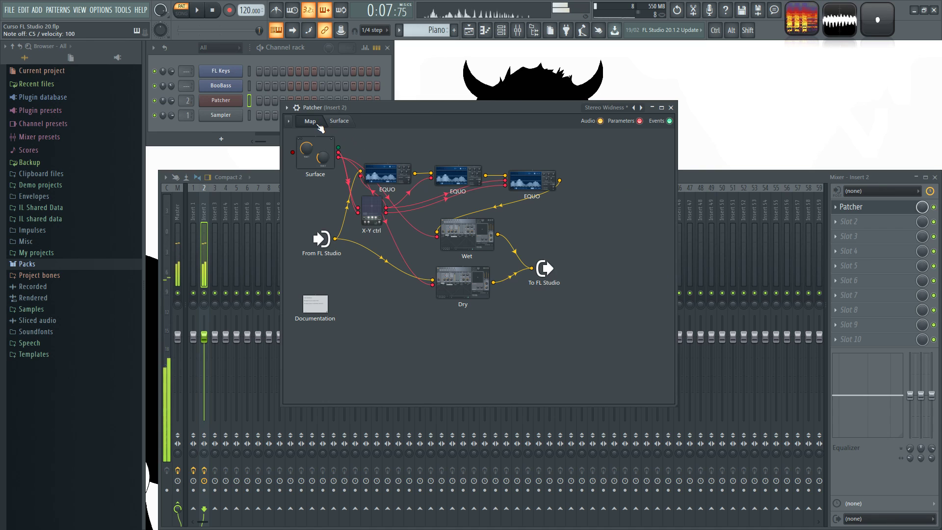
# Read the Documentation note in the Stereo Widness map and close it
pyautogui.click(313, 307)
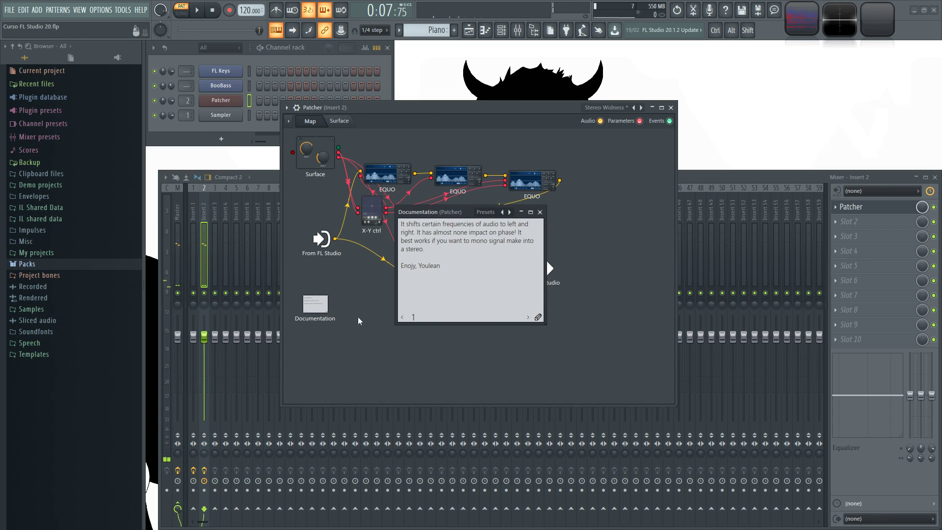
pyautogui.click(535, 217)
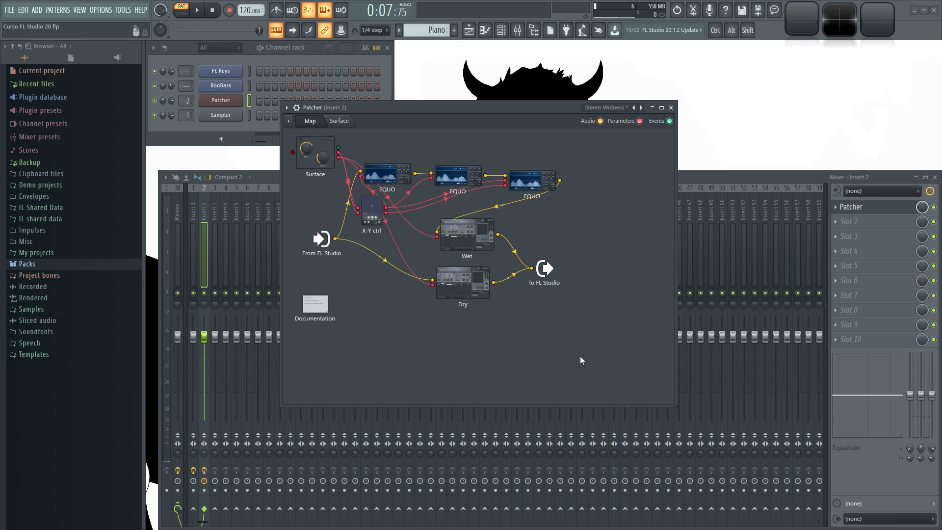
# Close the Patcher effect on Insert 2 and open the Patcher generator channel with its FL Keys, Harmless and BooBass map
pyautogui.click(670, 107)
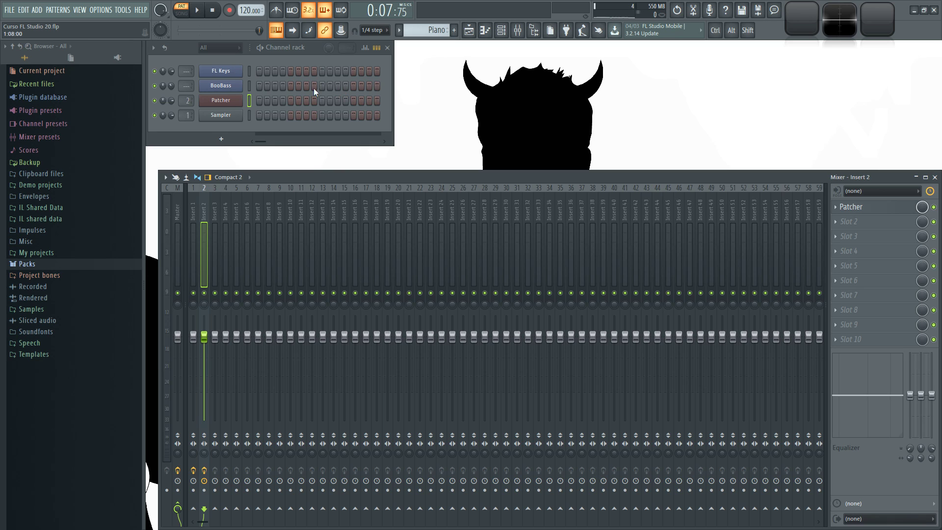
pyautogui.click(233, 104)
pyautogui.moveTo(408, 77); pyautogui.dragTo(423, 85)
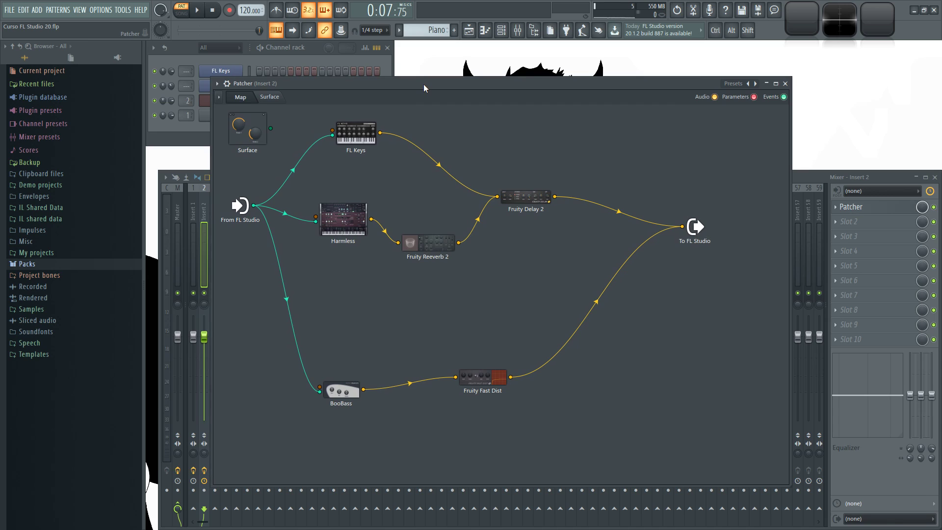